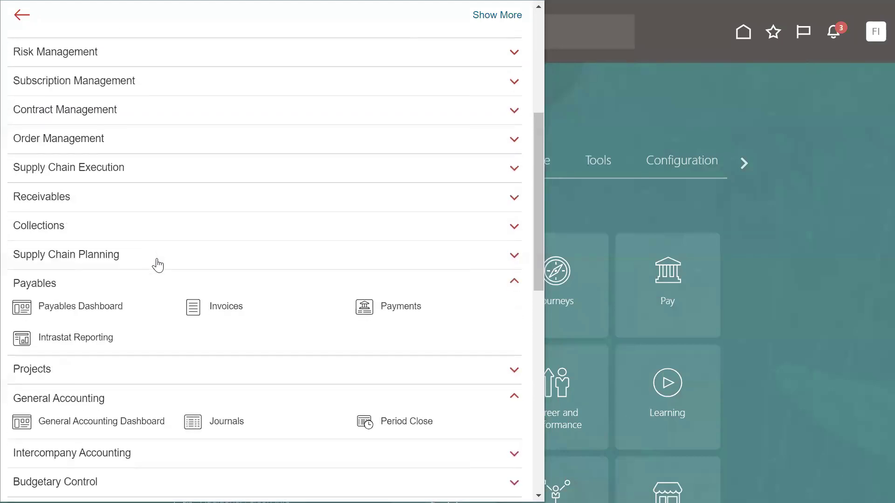
Step: Locate Download ADF Desktop Integrator among the navigator's Tools and check for its installer in the browser's recent download history
scroll(153, 258, down, 4)
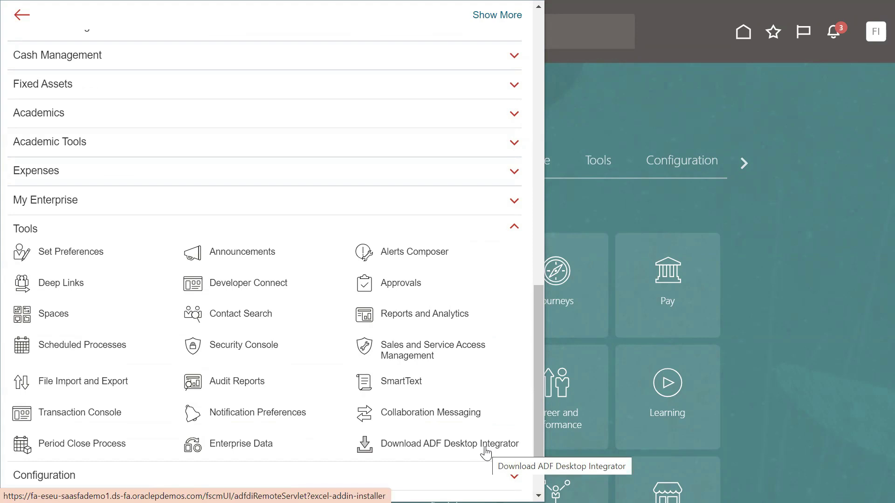
click(791, 192)
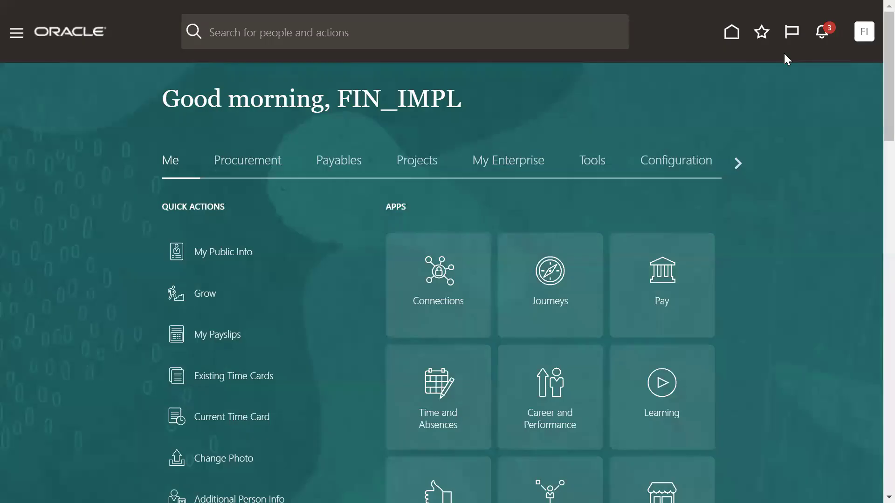
click(448, 48)
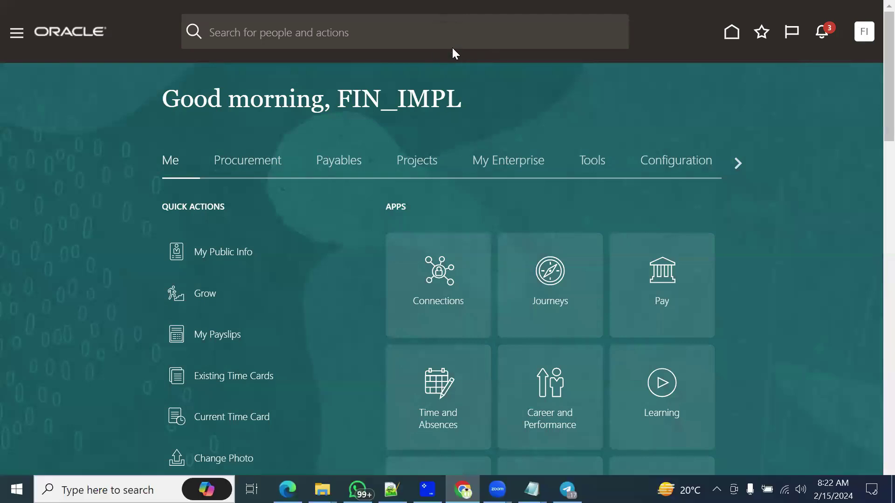
click(811, 40)
mouse_move(656, 142)
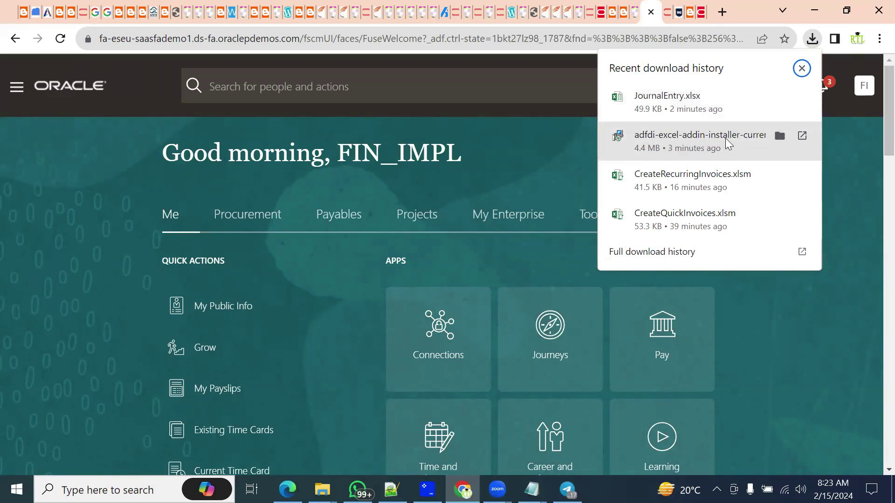
click(767, 351)
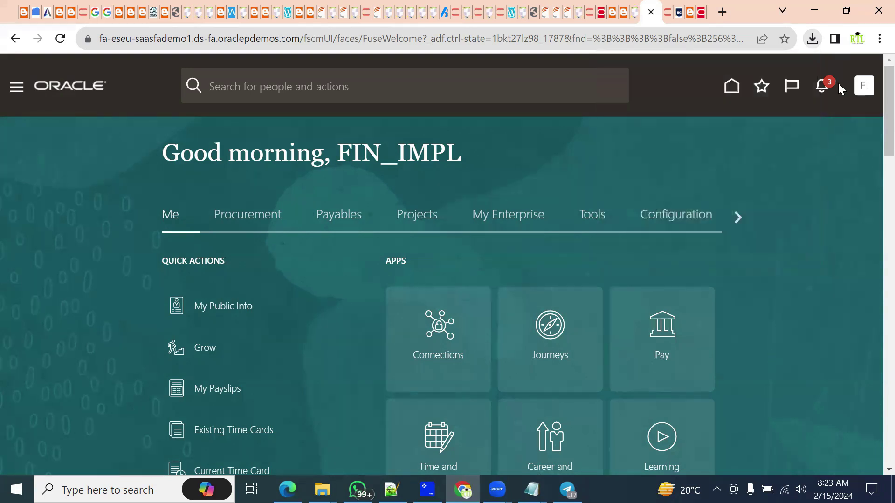
click(878, 40)
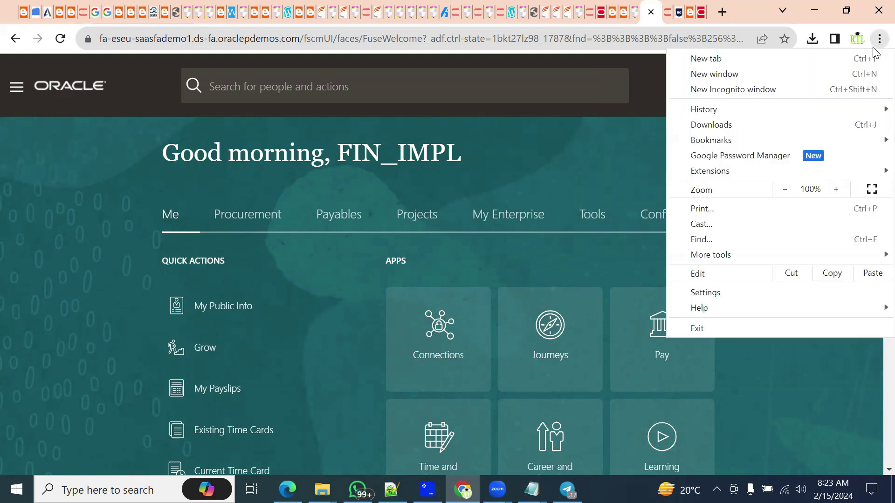
click(871, 189)
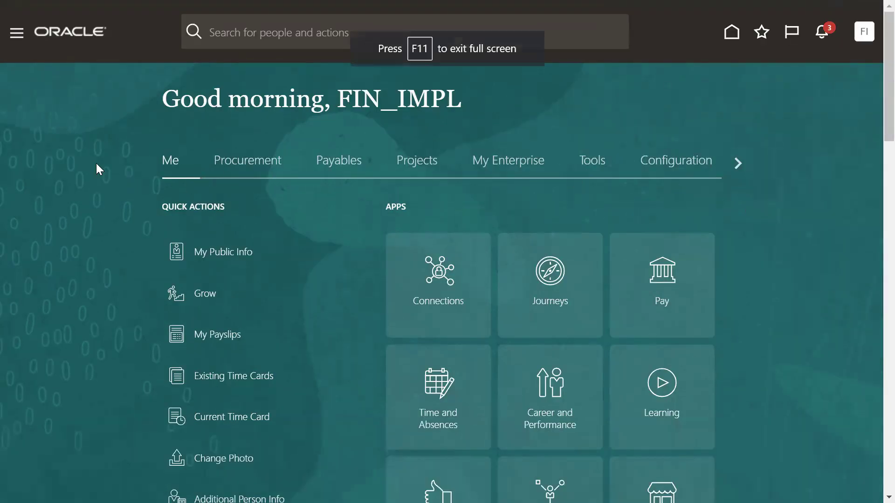
Step: Open the Journals work area under General Accounting
click(17, 33)
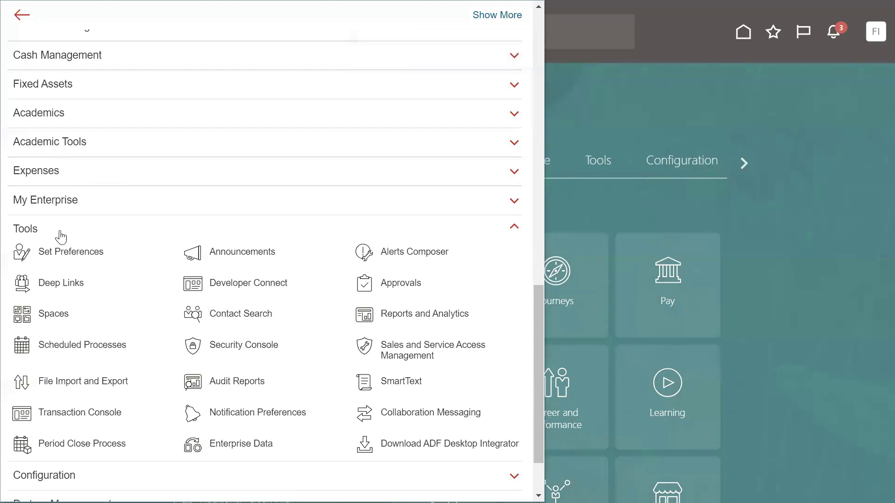
scroll(31, 230, up, 10)
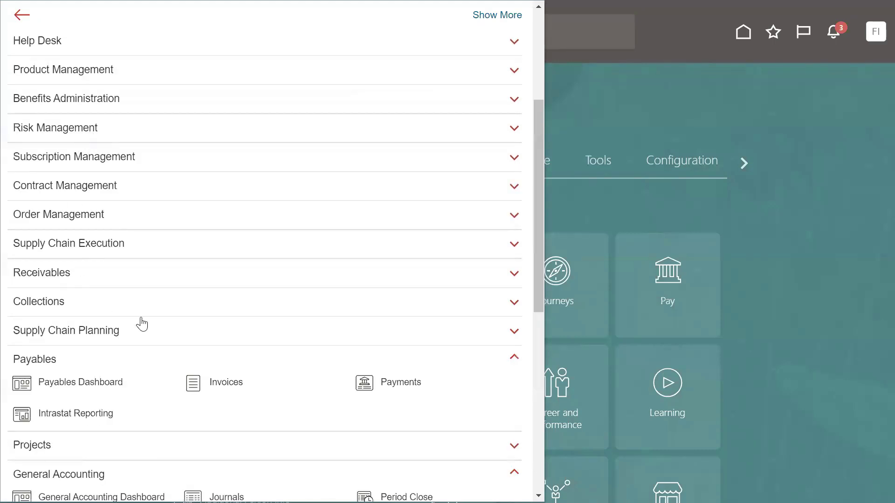
scroll(116, 317, down, 2)
scroll(100, 335, down, 3)
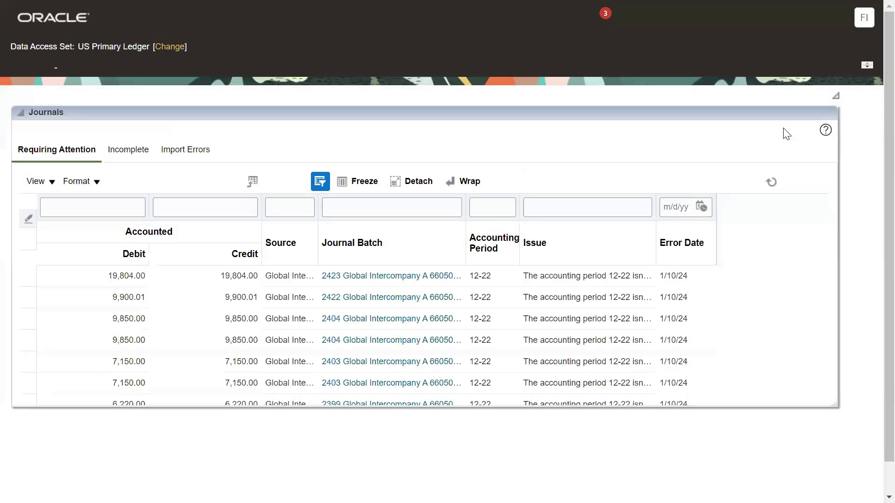
Step: Change the data access set of the Journals work area to Supremo Energy PL Ledger Set
click(173, 47)
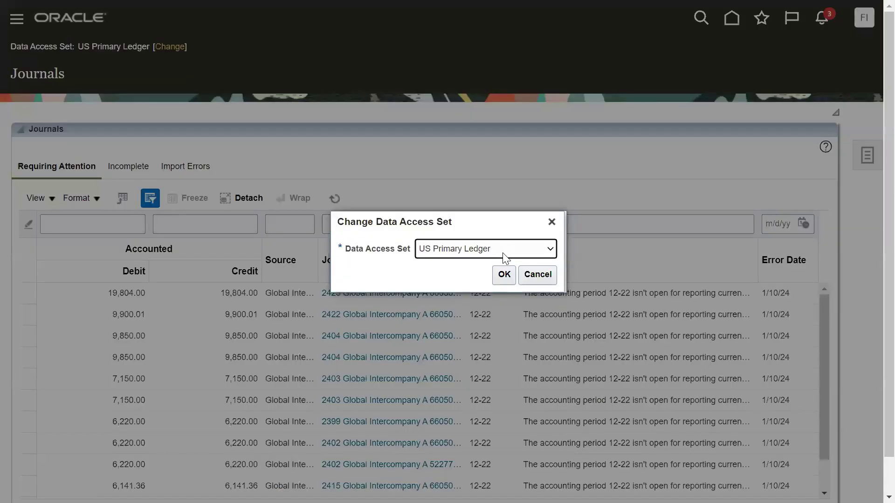
click(506, 258)
click(480, 344)
click(504, 274)
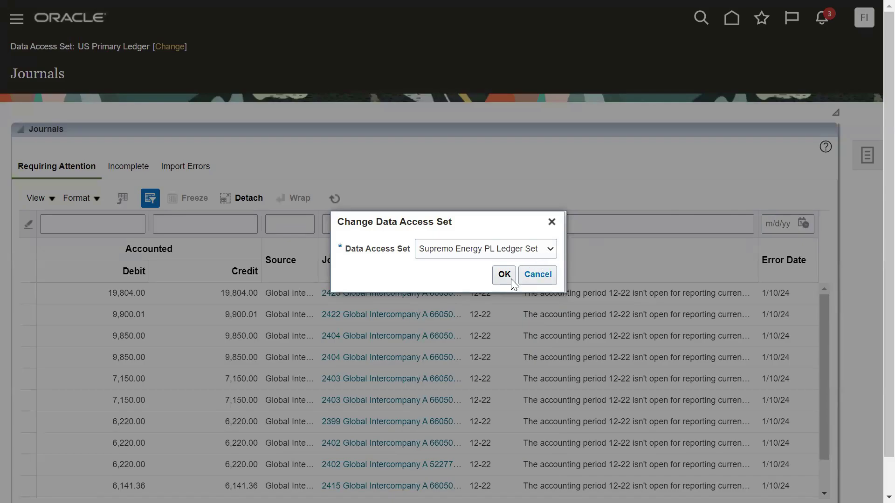
click(504, 275)
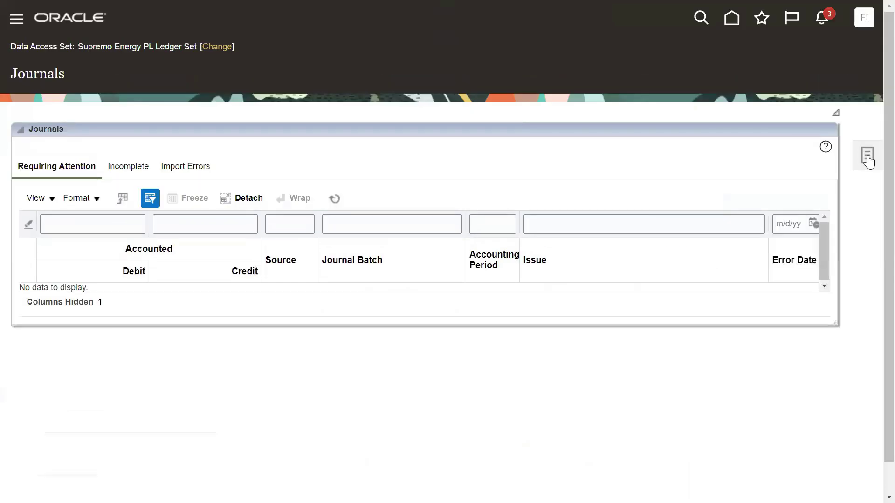
Step: Start creating a journal in a spreadsheet, open the downloaded JournalEntry (1).xlsx in Excel and dismiss the Office activation wizard
click(866, 156)
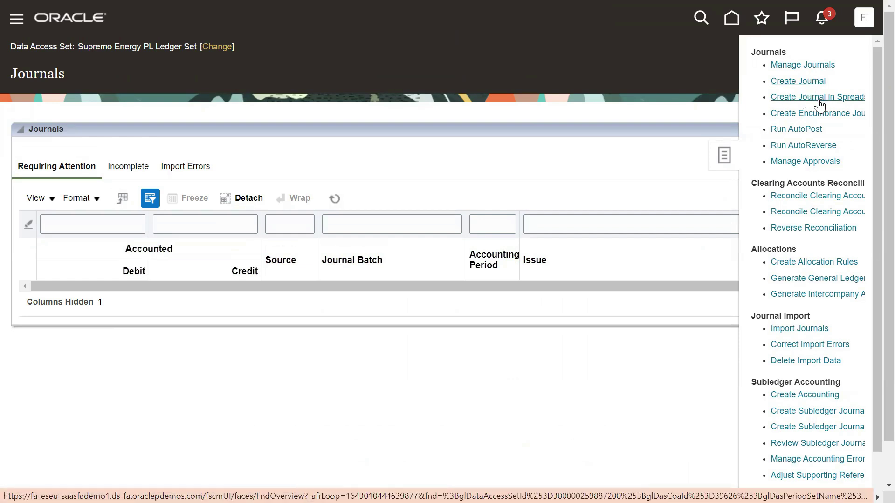
click(818, 101)
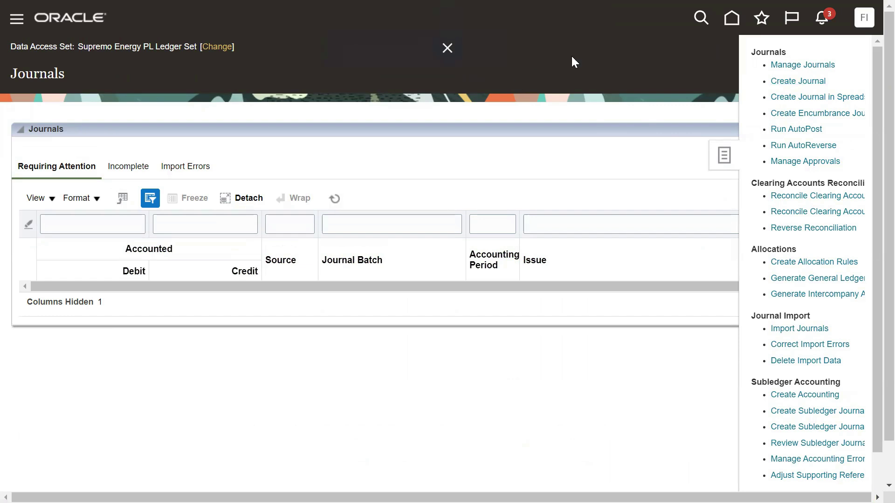
click(446, 48)
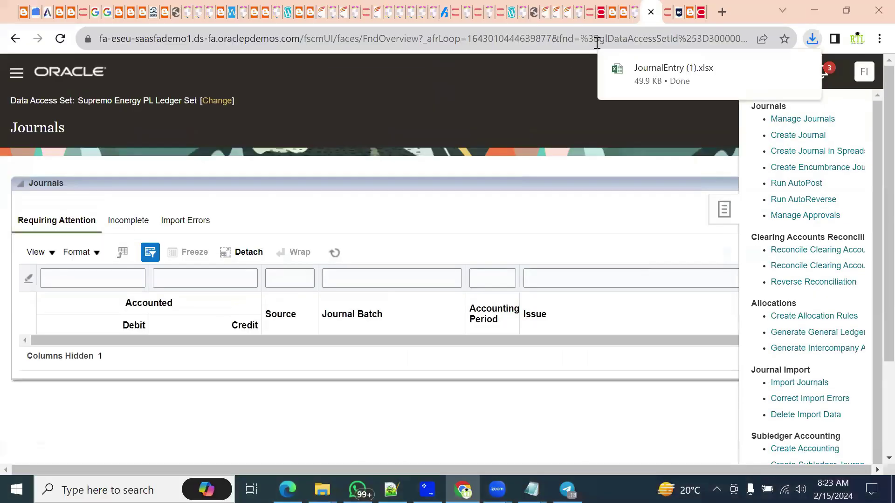
click(641, 88)
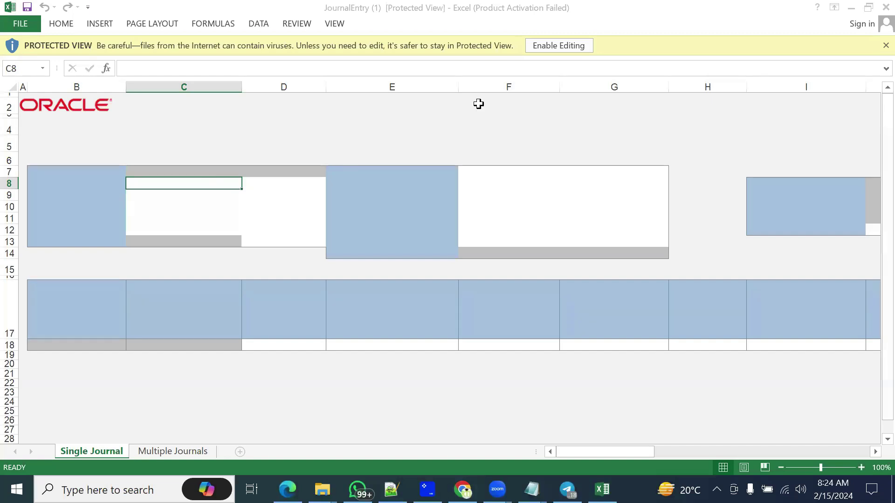
click(588, 384)
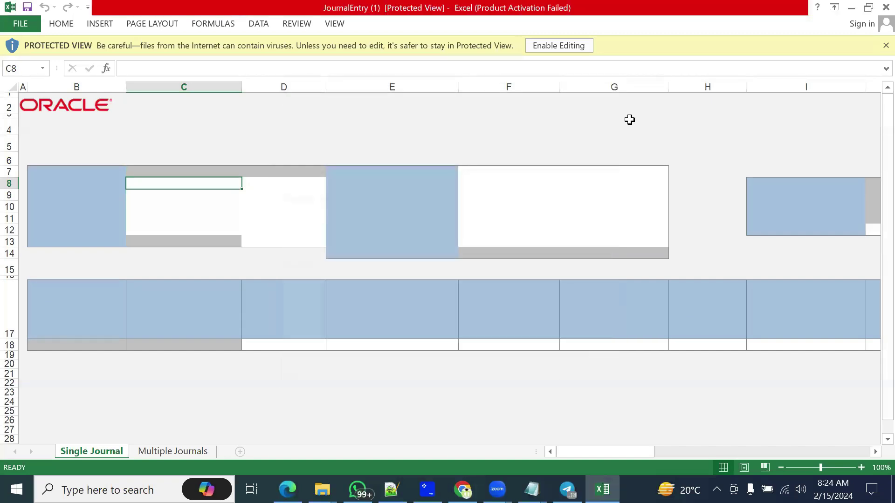
Step: Enable editing, connect the workbook to the Oracle server, sign in with the user ID and password, and skip the add-in installation
click(559, 46)
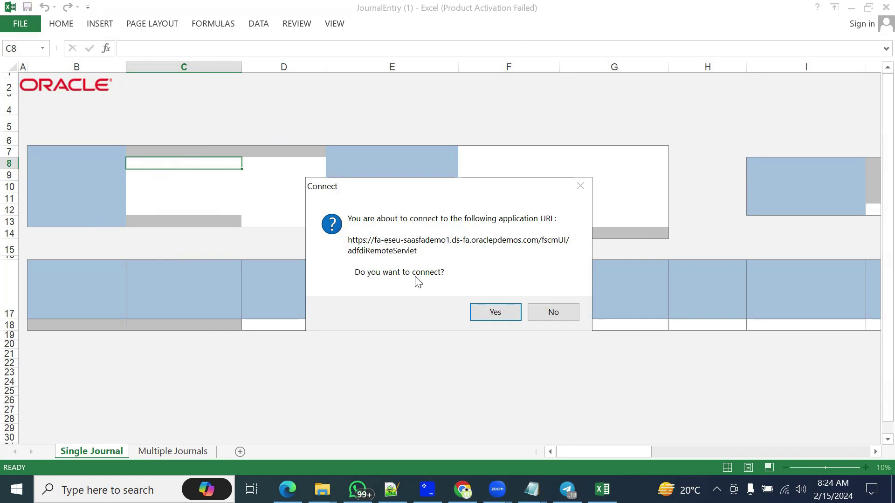
click(508, 311)
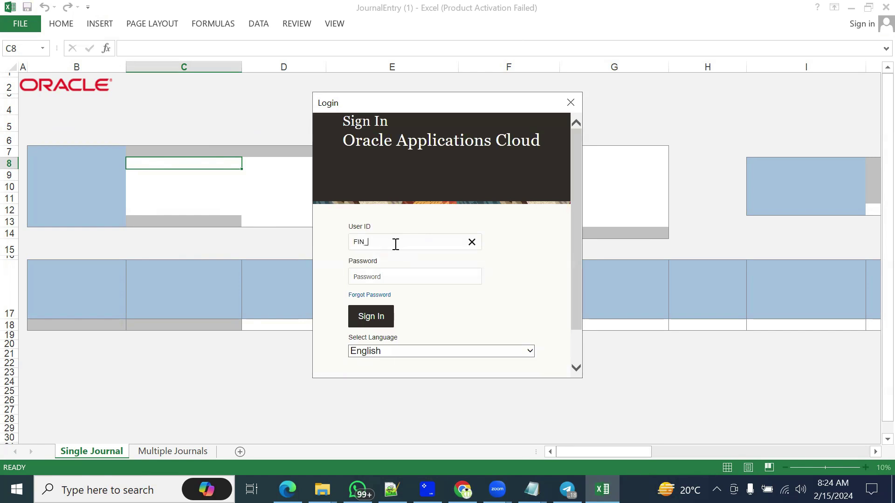
text(L)
key(Tab)
text(*)
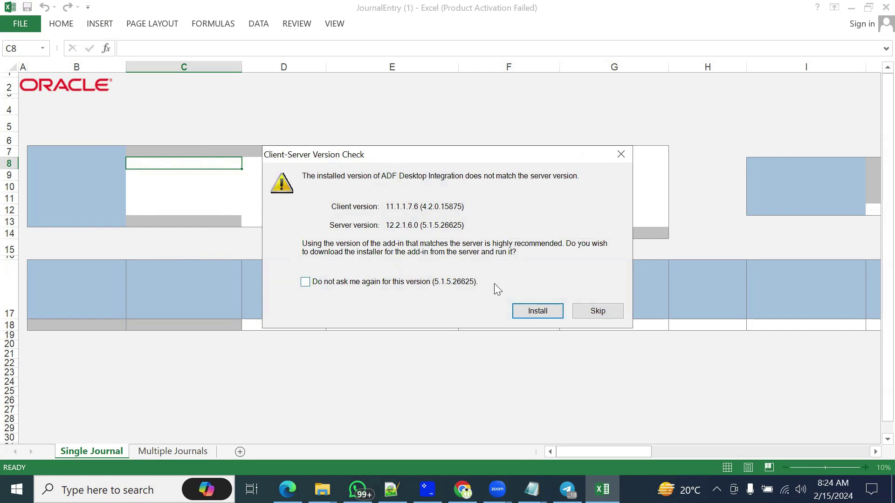
click(598, 311)
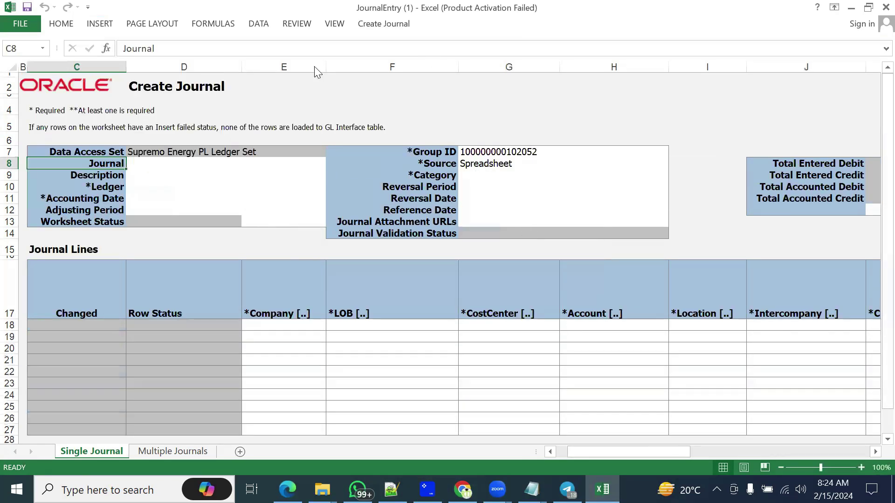
Step: View the workbook's Create Journal commands and try to edit the data access set in cell D7
click(385, 26)
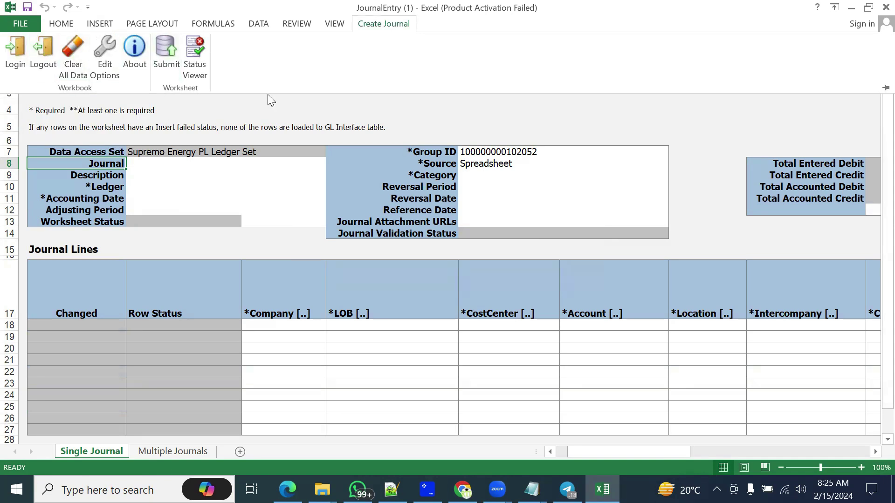
click(185, 151)
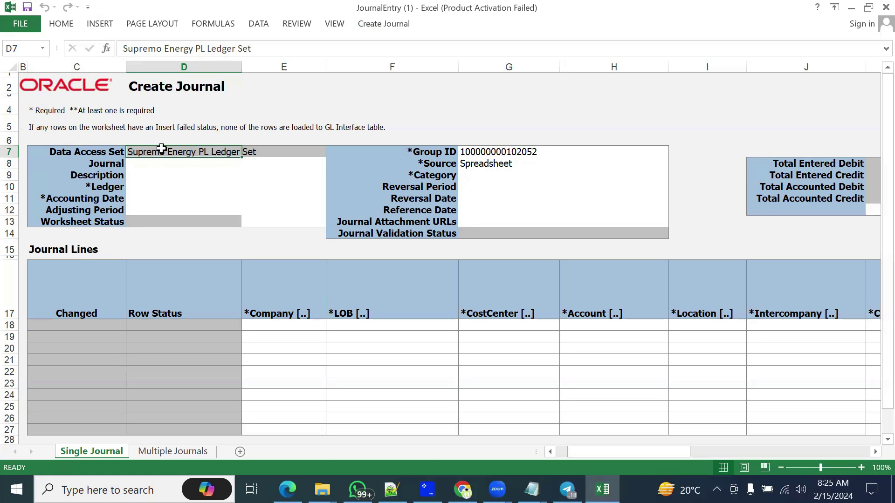
double_click(200, 152)
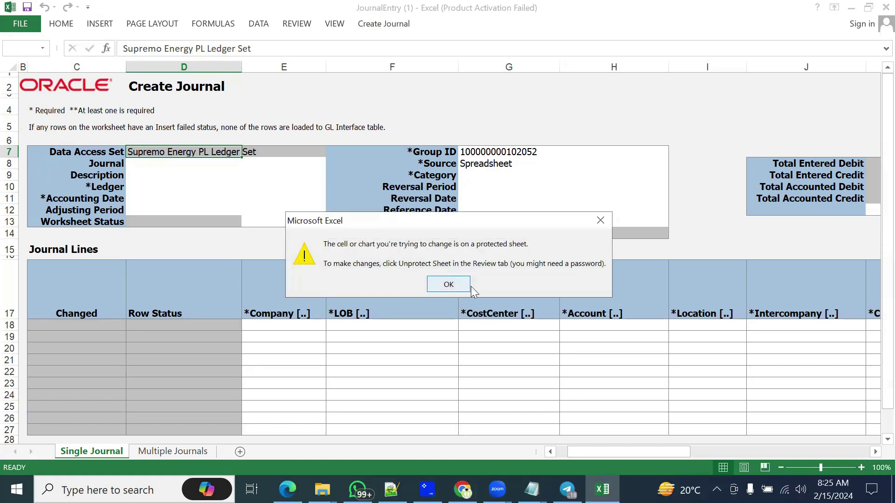
click(448, 285)
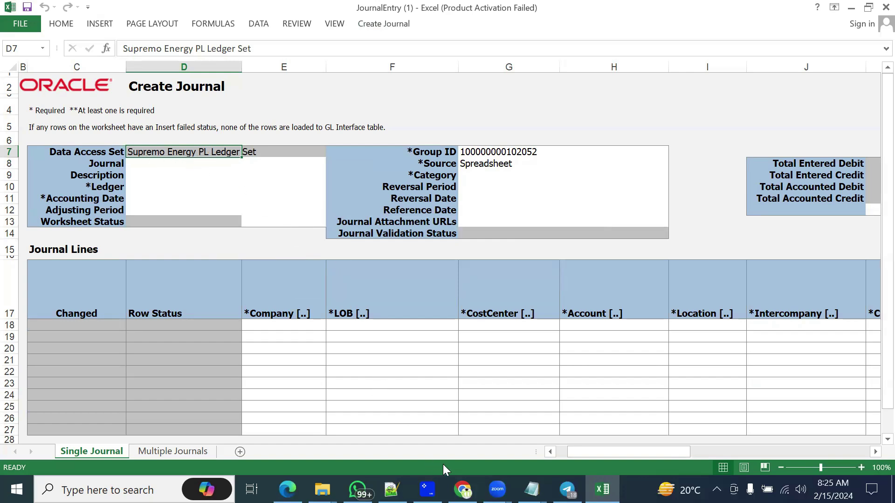
Step: Switch to the Oracle Journals page in Chrome and change the data access set to US Primary Ledger
click(463, 489)
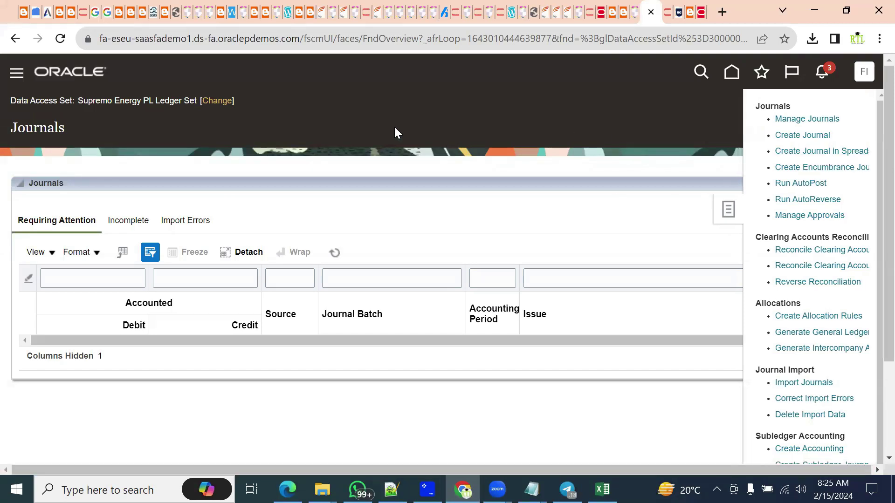
click(116, 100)
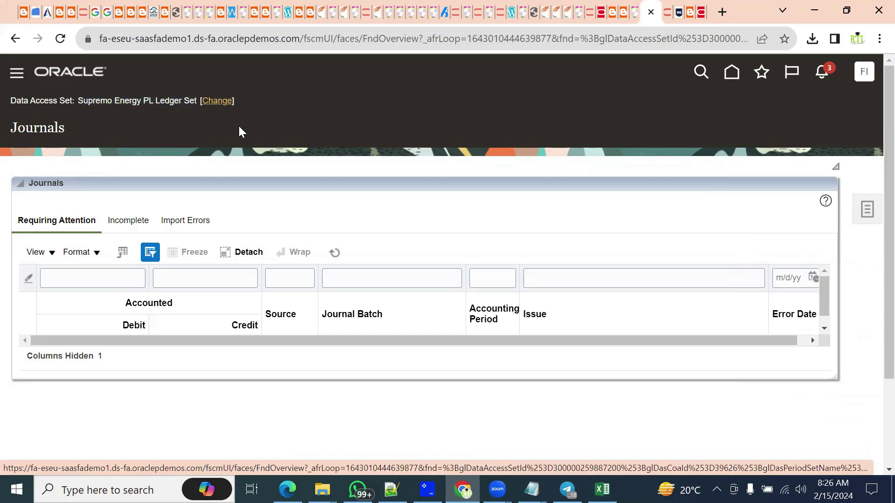
click(216, 101)
click(524, 262)
drag(554, 196, 545, 227)
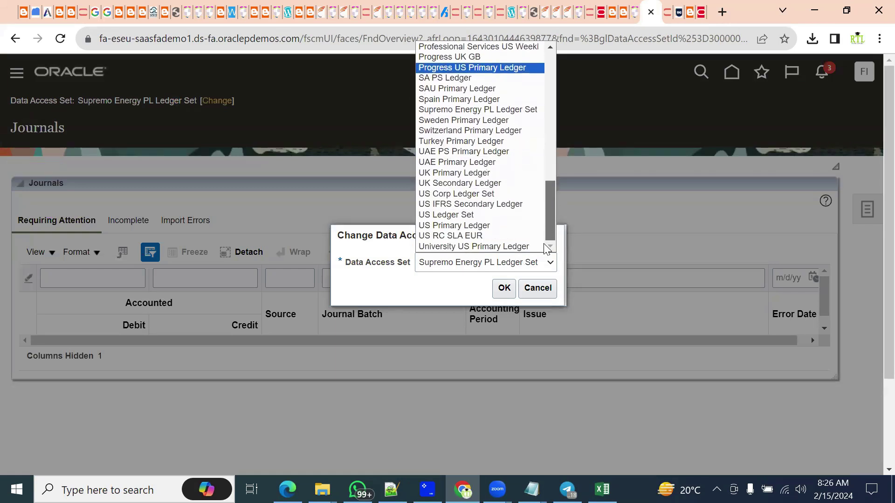
click(493, 224)
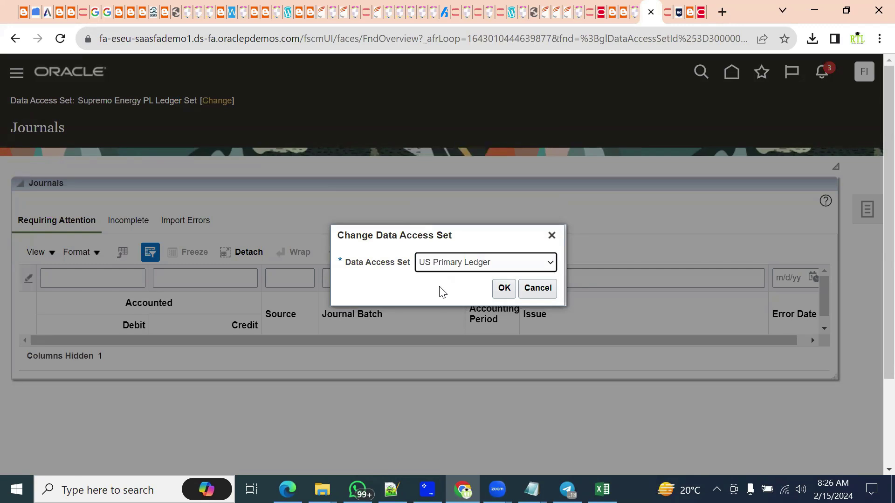
click(503, 289)
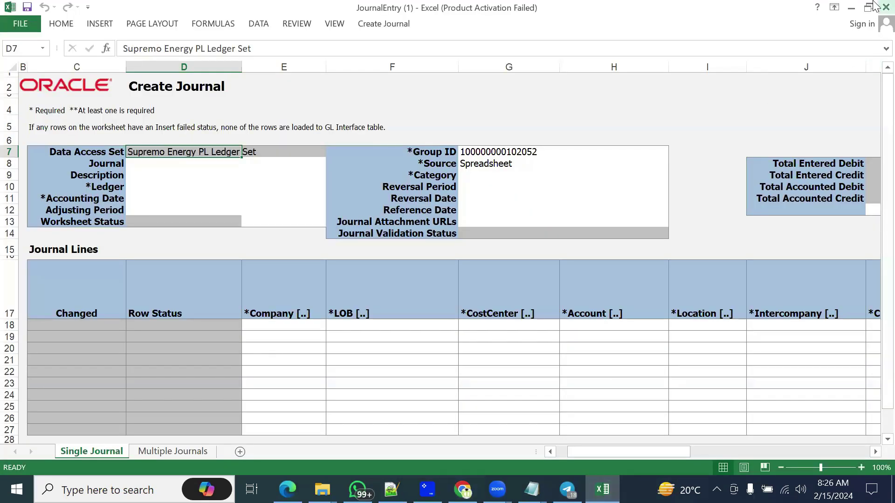
Step: Close the JournalEntry (1) workbook without saving, and create a journal in a new spreadsheet, opening JournalEntry (2) in Excel
click(883, 7)
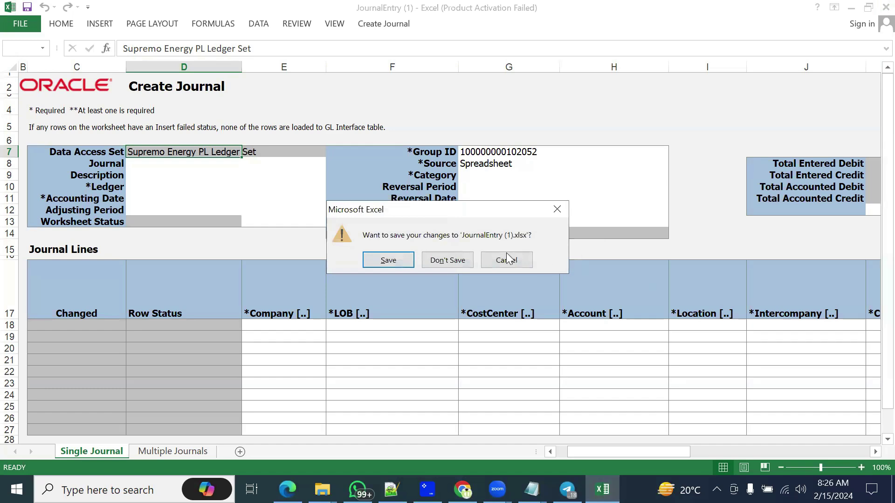
click(434, 261)
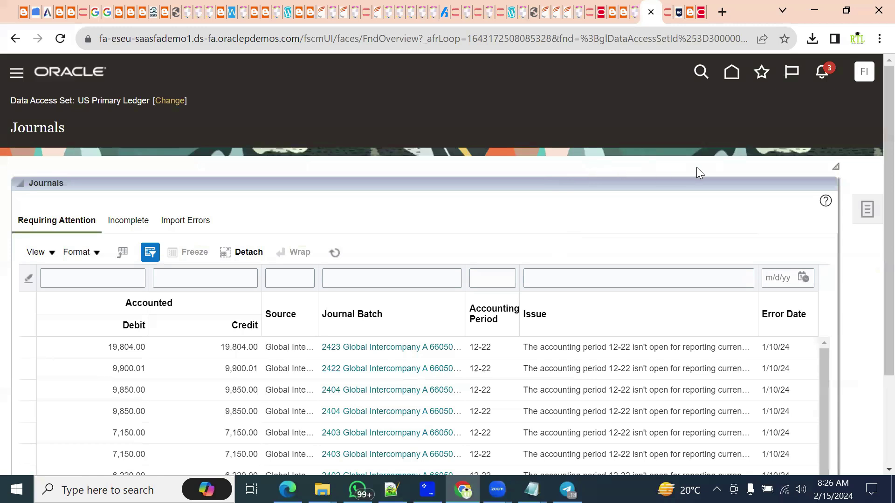
click(865, 209)
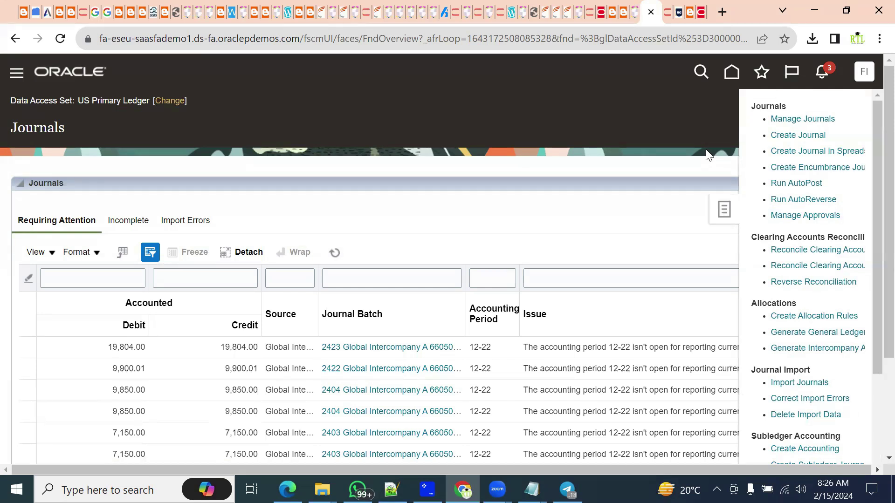
click(818, 156)
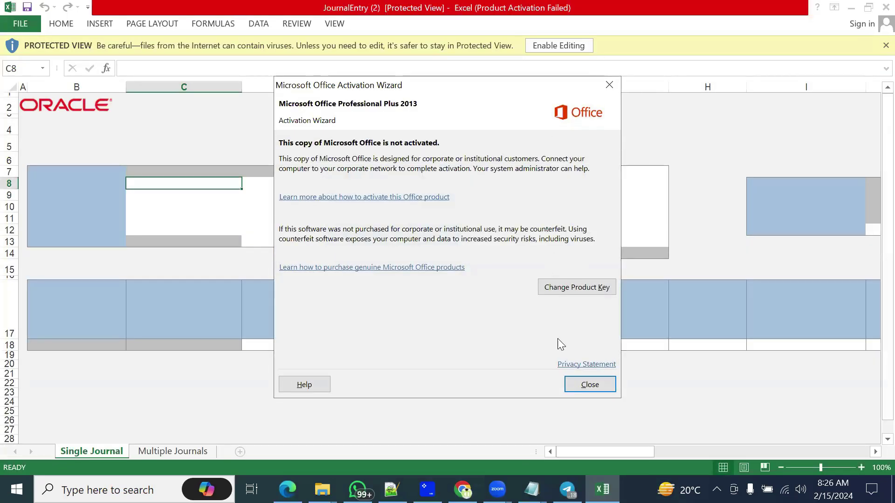
Step: Enable editing in JournalEntry (2), connect it to the server, sign in with the user ID and password, and skip the add-in installation
click(585, 387)
click(555, 47)
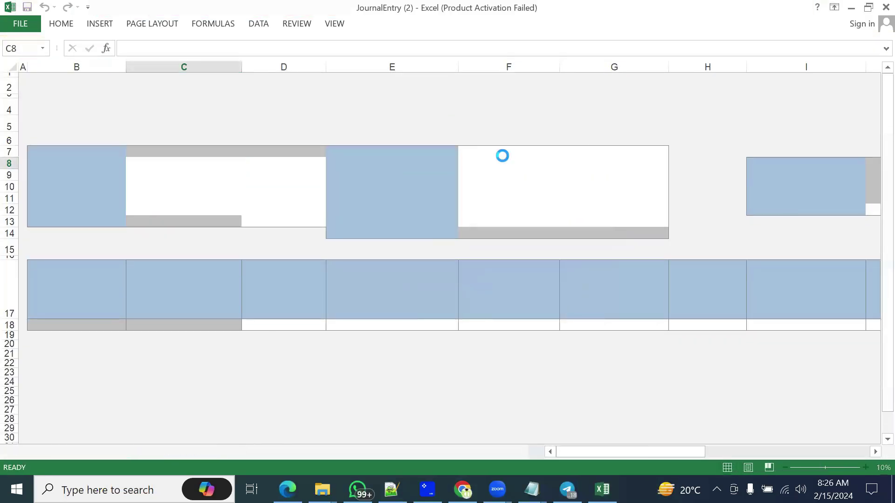
click(494, 311)
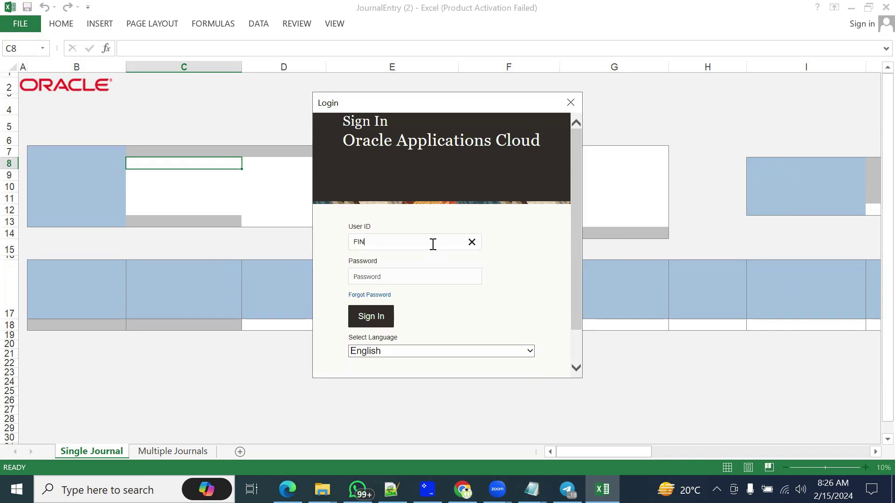
key(Tab)
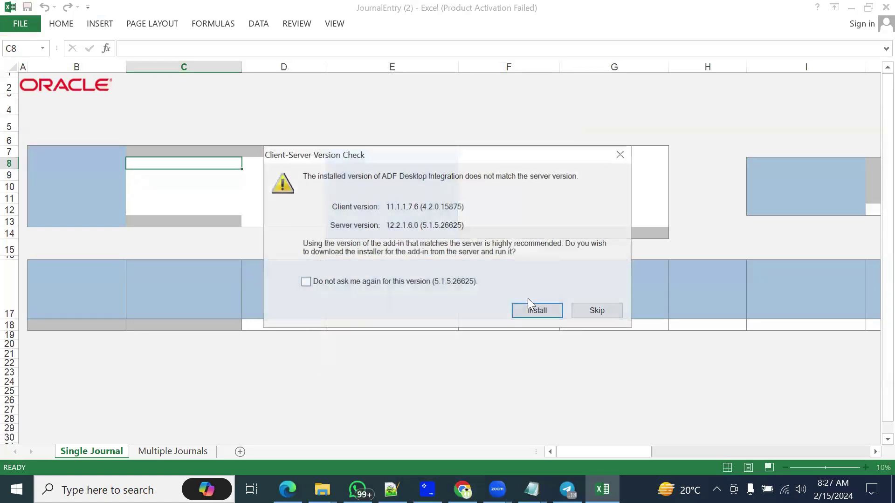
click(587, 312)
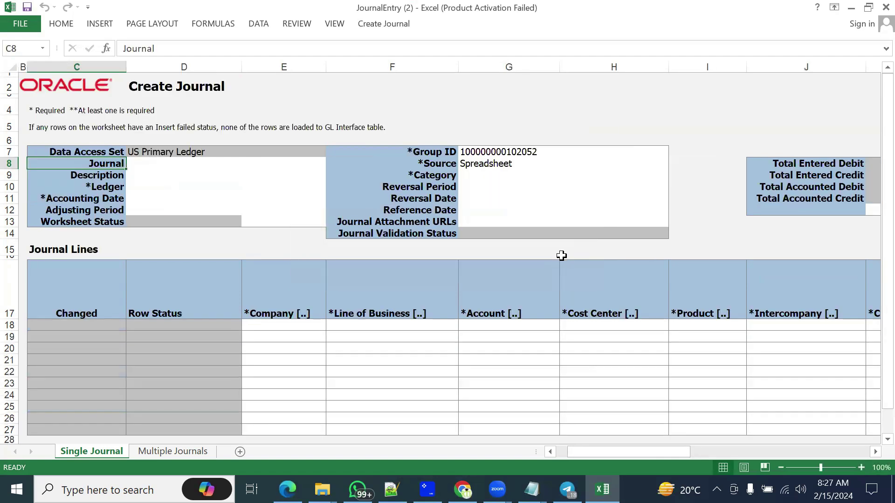
Step: Compare the workbook's data access set with the one on the Oracle Journals page in Chrome, and return to Excel
click(210, 152)
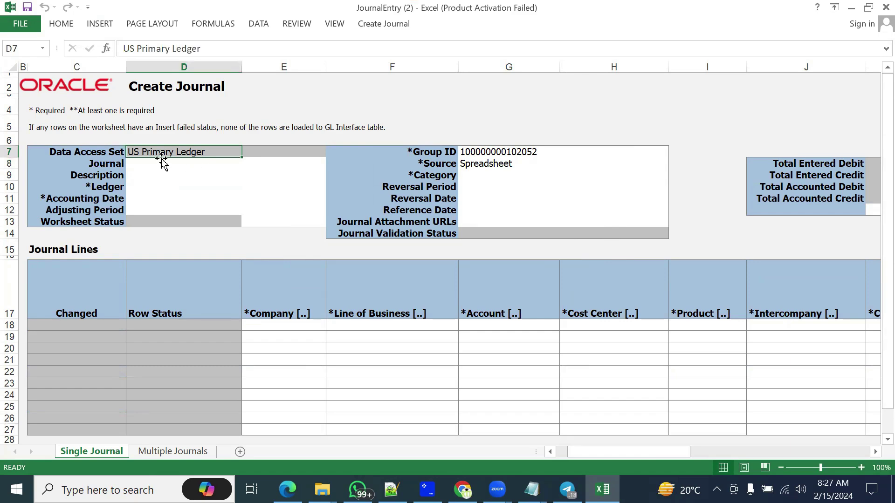
click(463, 489)
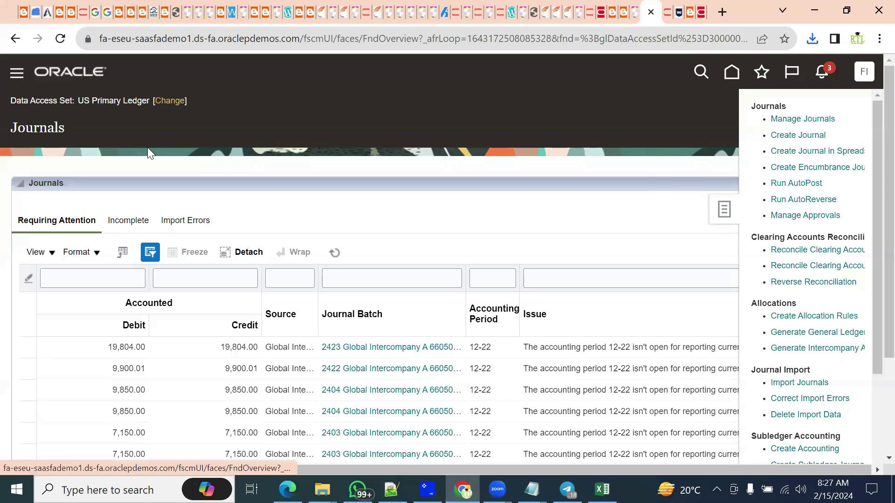
drag(80, 98, 134, 98)
click(603, 490)
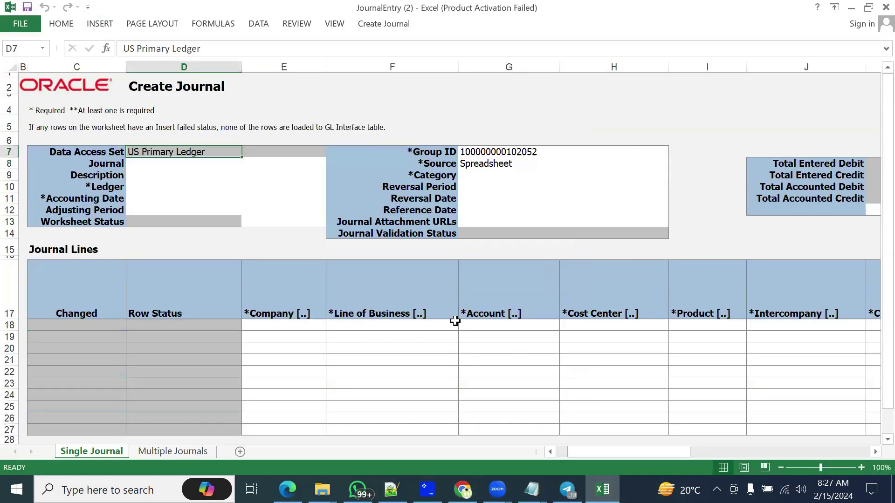
Step: Enter "First Journal" as the journal name and "First Journal Description" as its description in the journal header
click(160, 167)
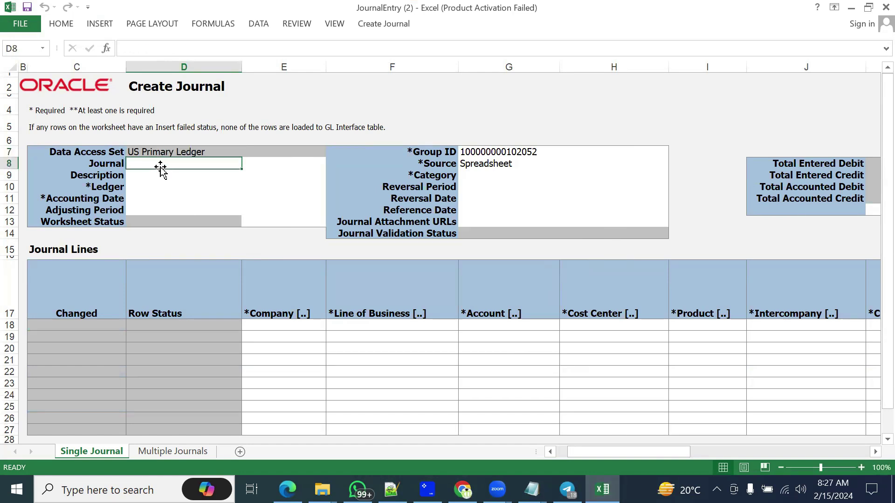
text(Fir)
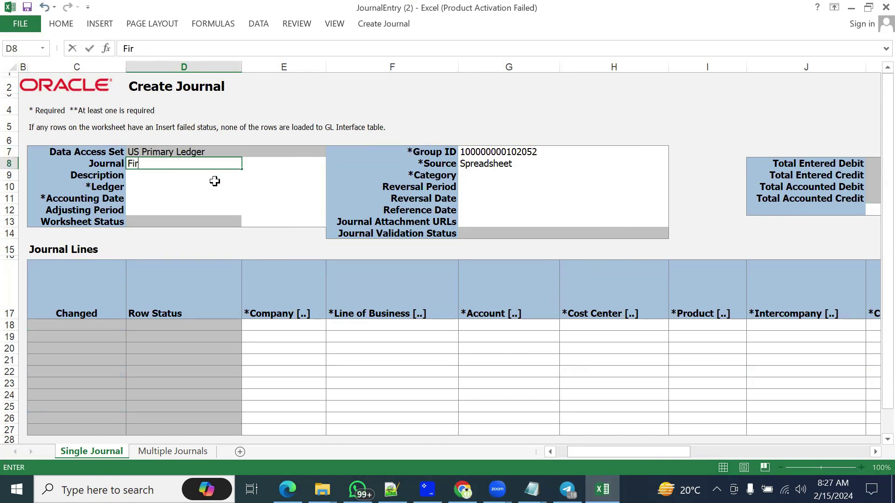
text(st Journal)
key(Tab)
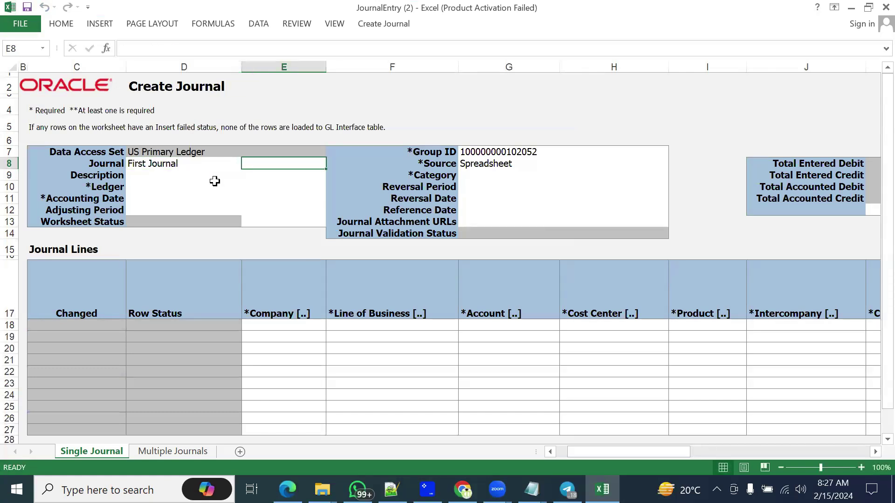
double_click(147, 177)
text(First Journal)
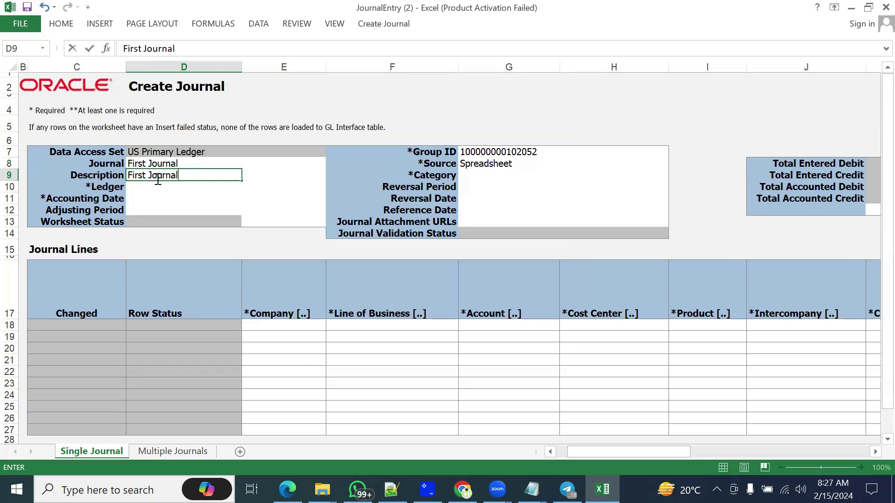
text( Descriptio)
key(Return)
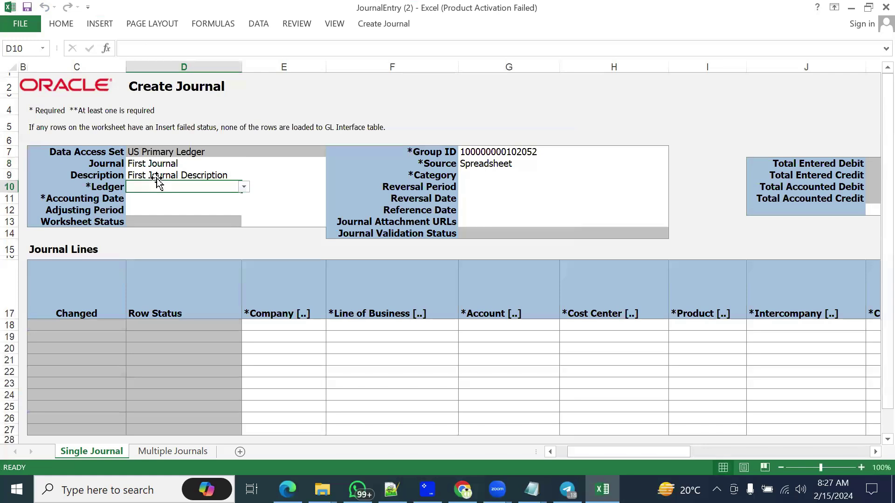
Step: Check the ledger choices against the data access set and set the journal's Ledger to US Primary Ledger
click(244, 187)
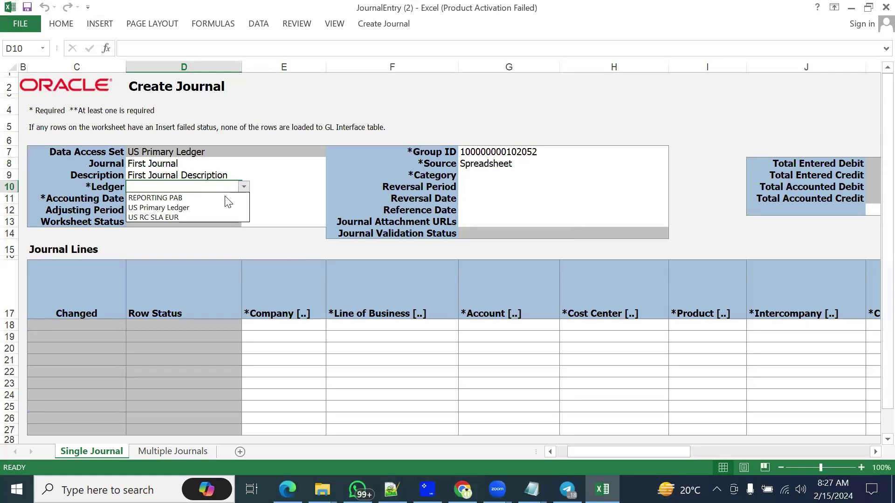
click(158, 155)
click(146, 152)
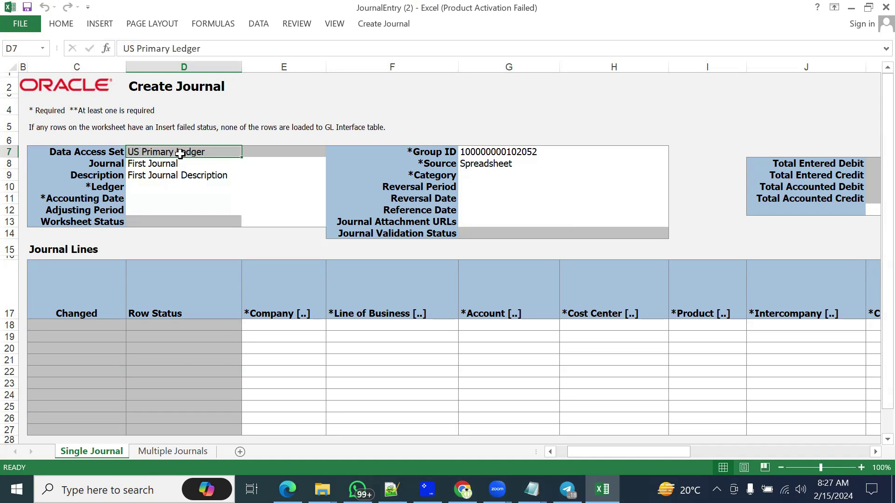
click(159, 188)
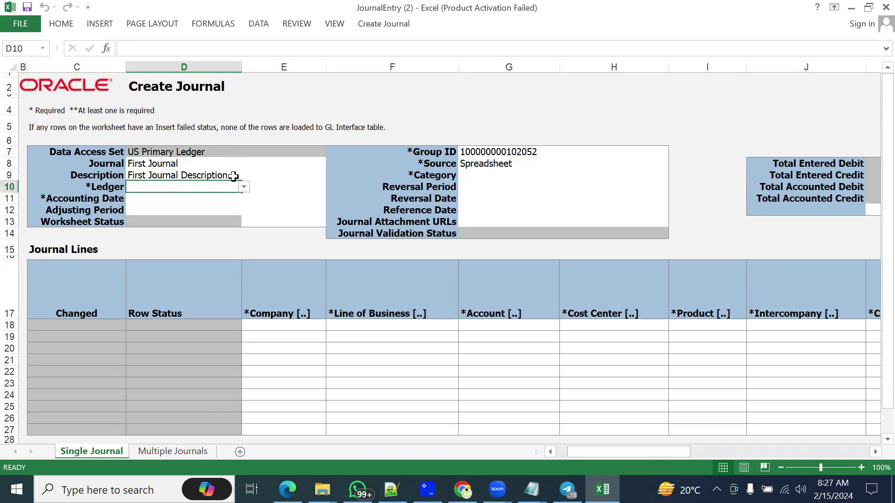
click(199, 153)
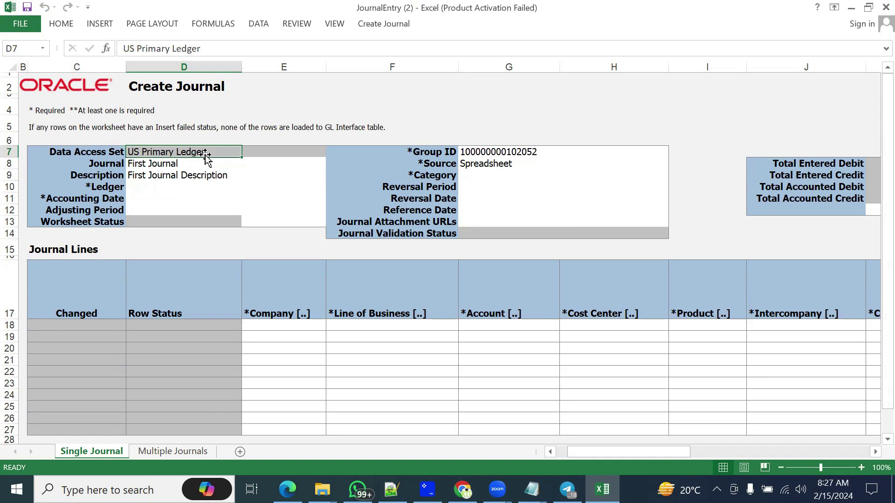
click(202, 191)
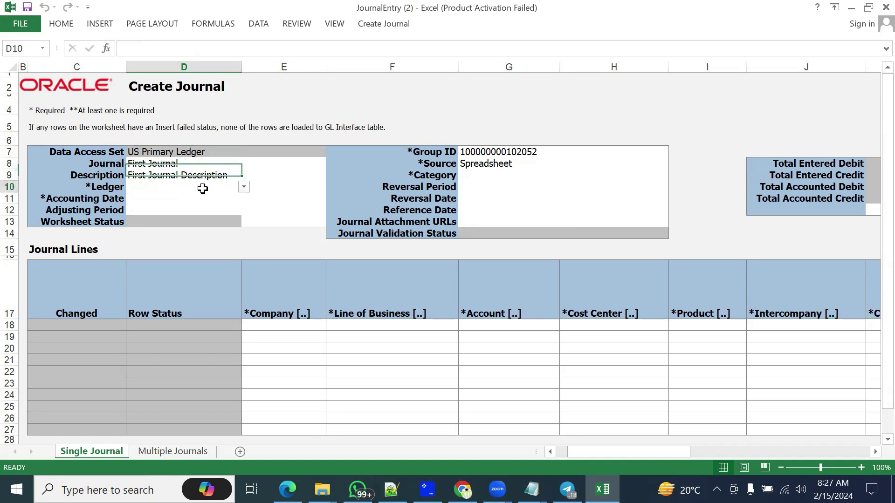
click(242, 188)
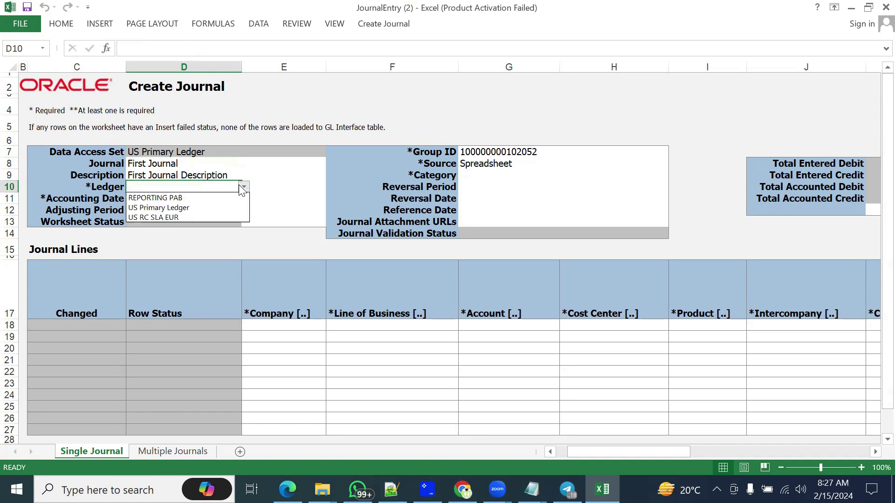
click(204, 208)
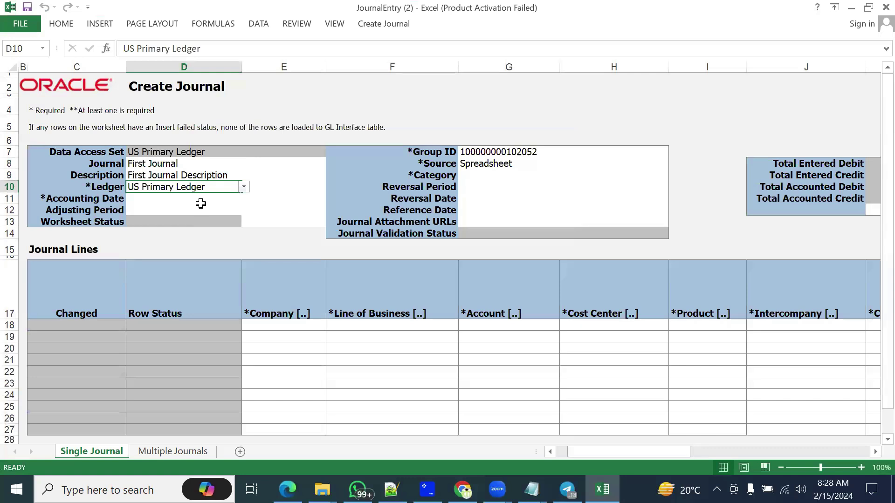
Step: Set the accounting date to 01-JAN-2024 and view the Adjusting Period choices without selecting one
click(208, 201)
text(01-JAN-202)
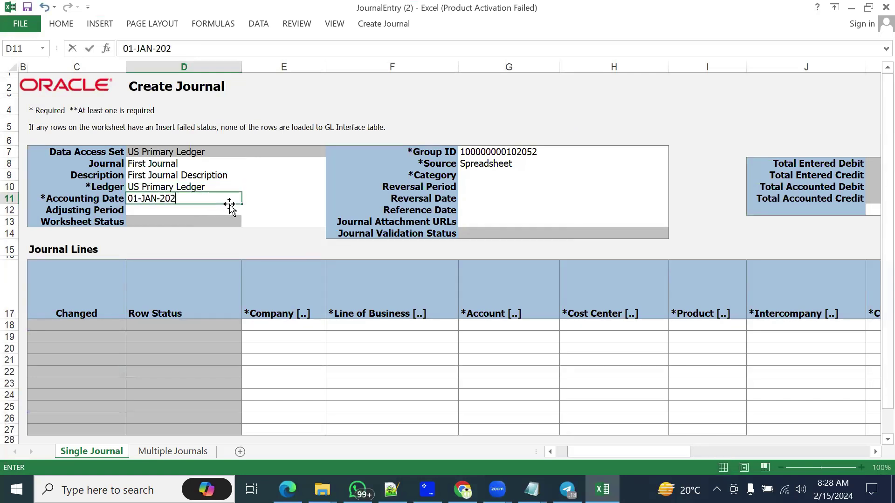
text(4)
click(210, 213)
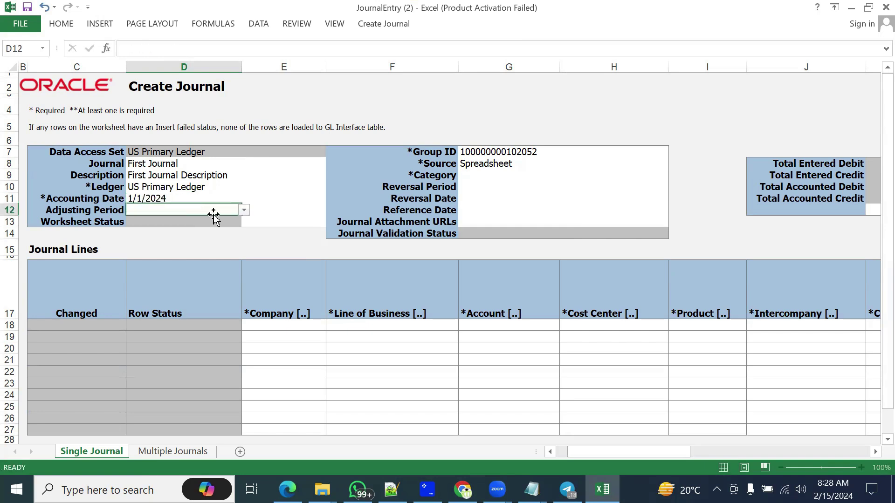
click(243, 210)
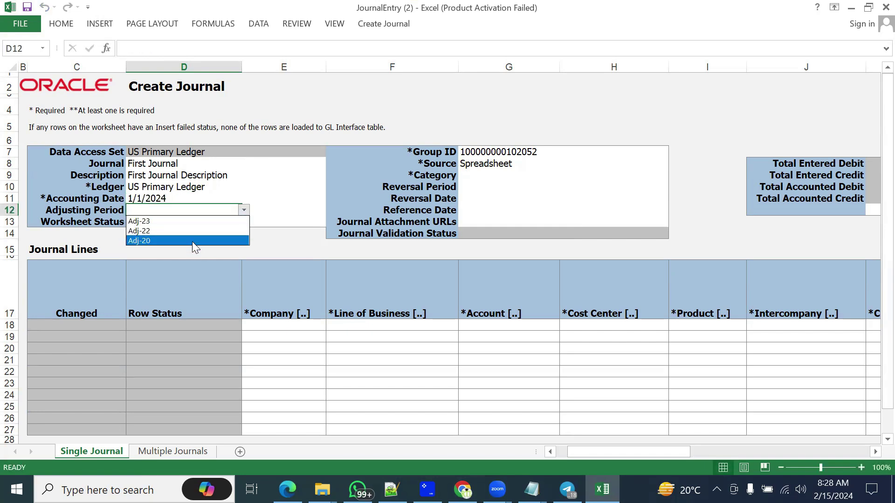
click(263, 187)
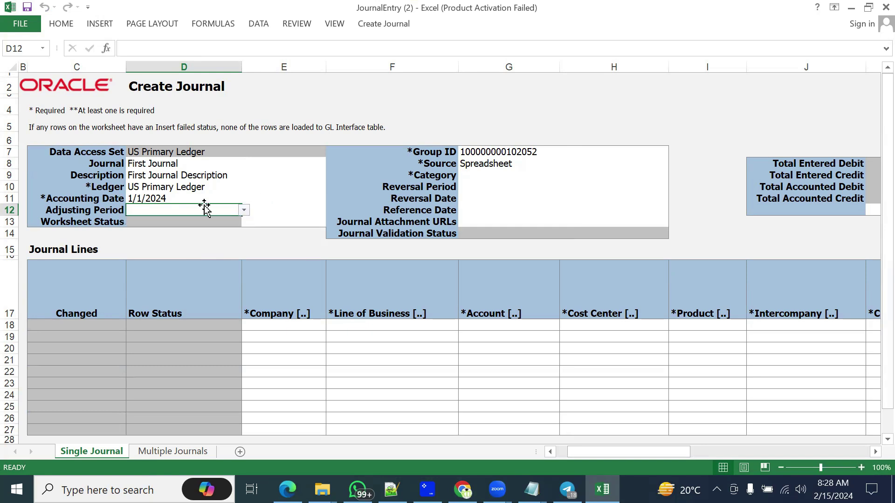
Step: Set the journal's Category to Accrual from the category lookup, continuing past the script error
click(483, 176)
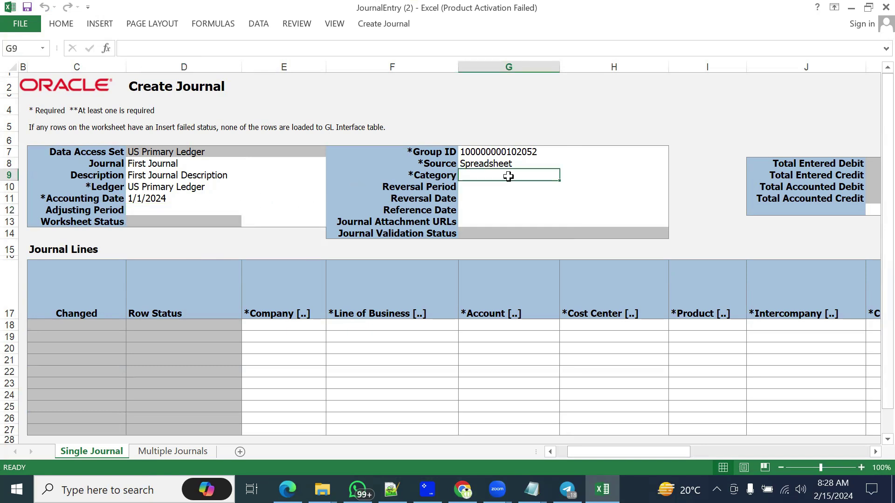
double_click(505, 175)
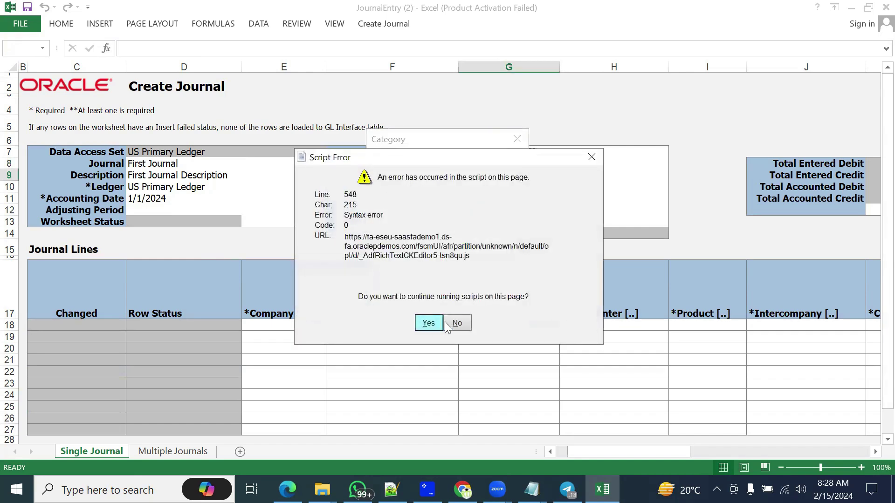
click(423, 321)
click(483, 192)
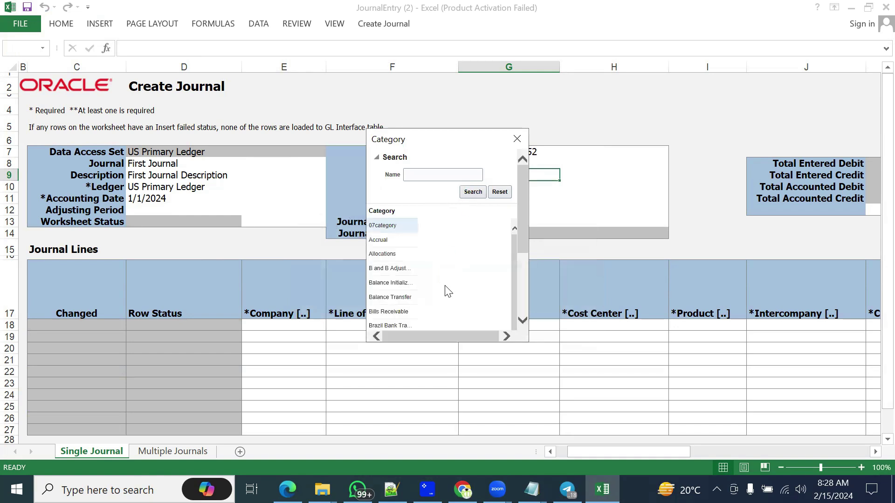
click(395, 242)
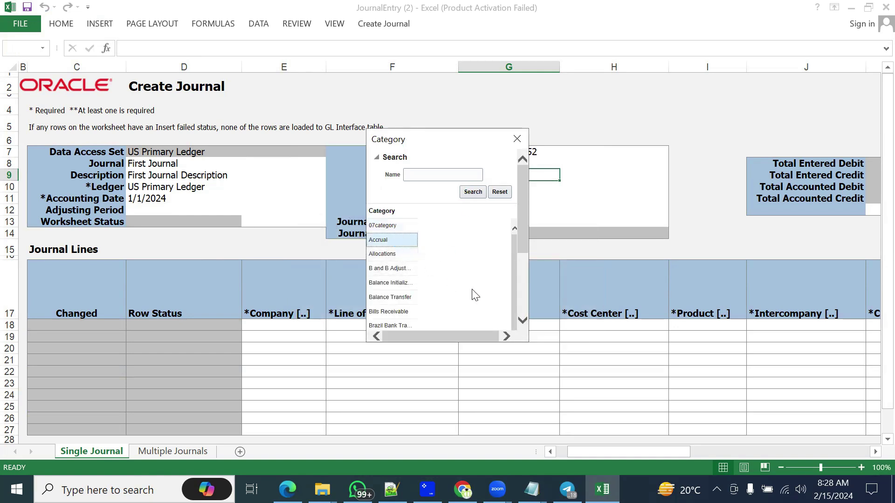
scroll(521, 298, down, 5)
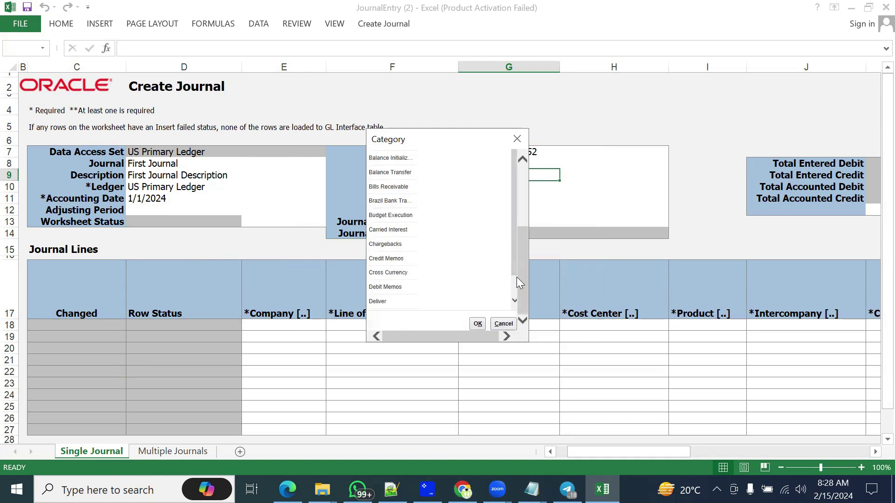
click(474, 323)
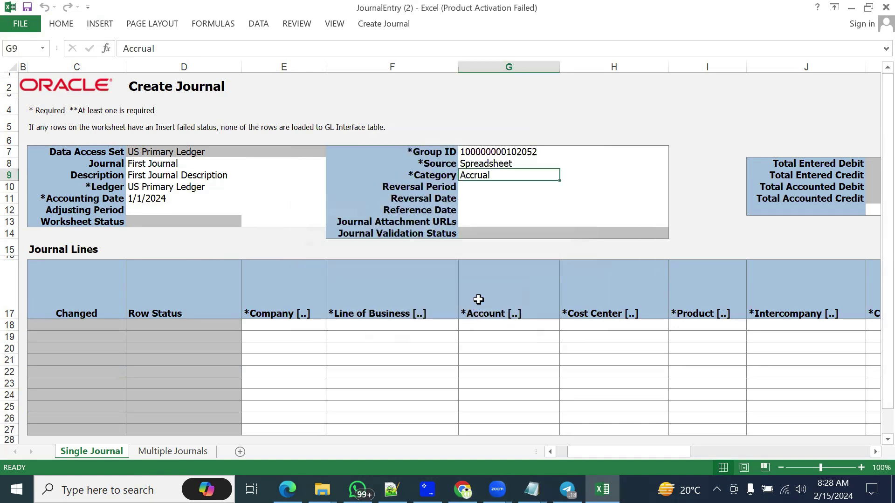
click(498, 165)
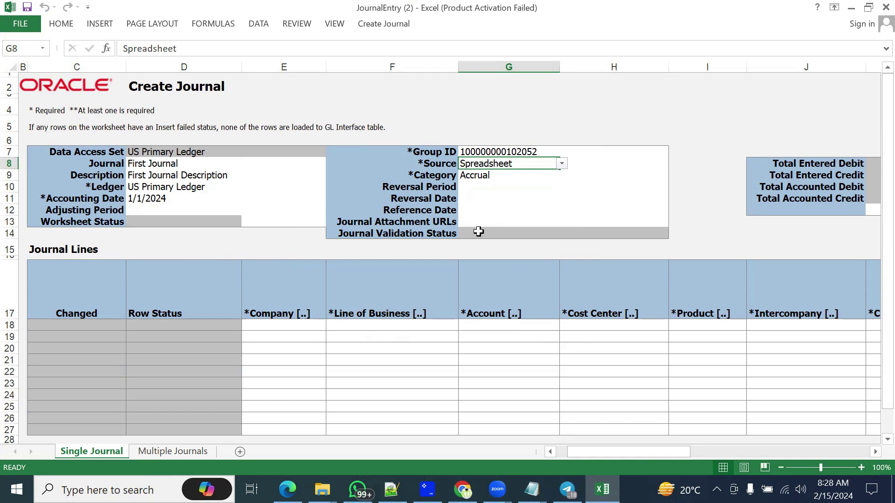
click(475, 176)
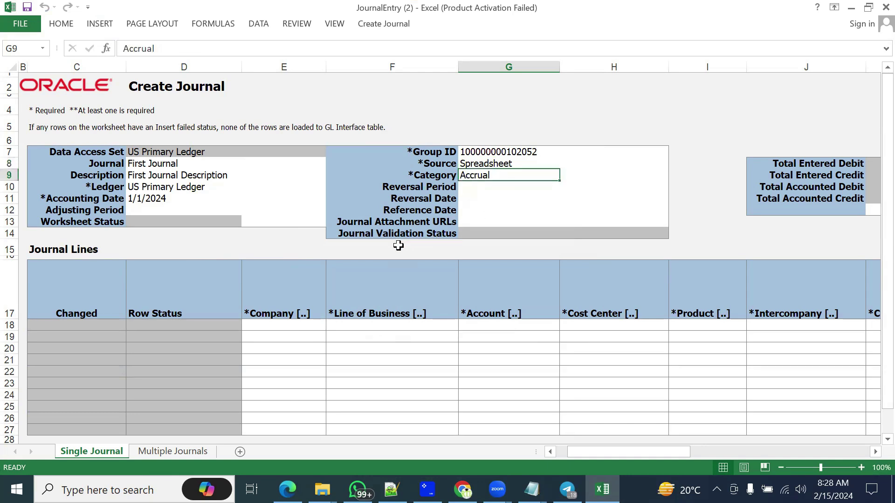
click(475, 188)
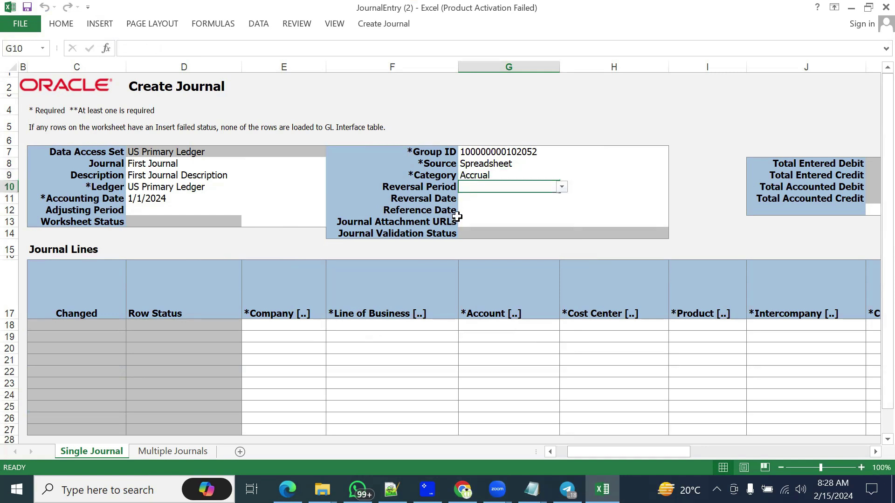
click(483, 200)
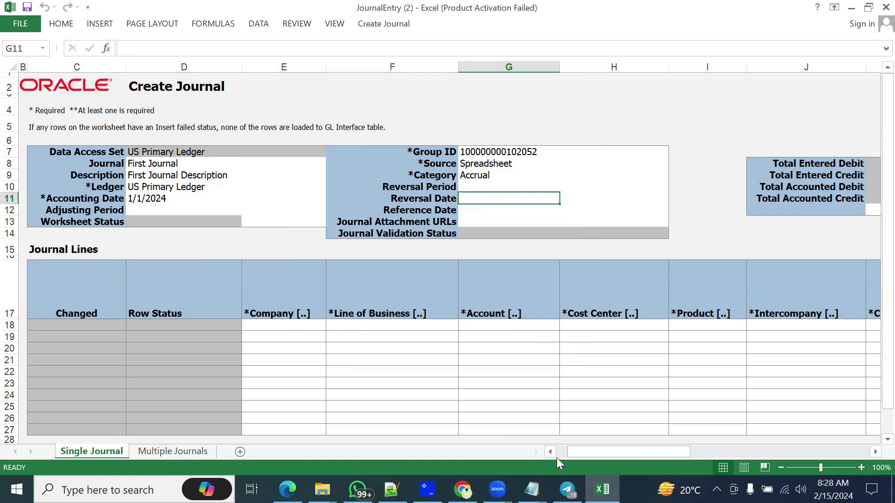
Step: Fill the first journal line's account segments through the account lookup, choosing account 11104 (HDFC Account) and keeping the other default segments
click(297, 326)
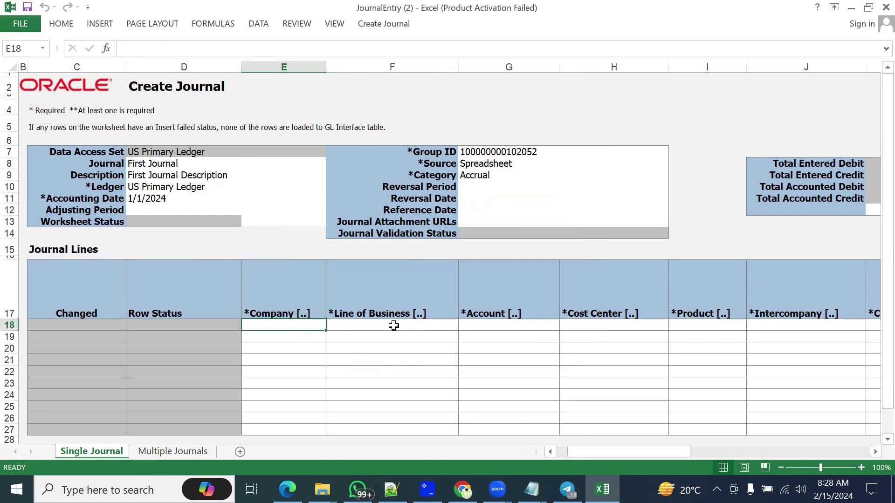
double_click(284, 326)
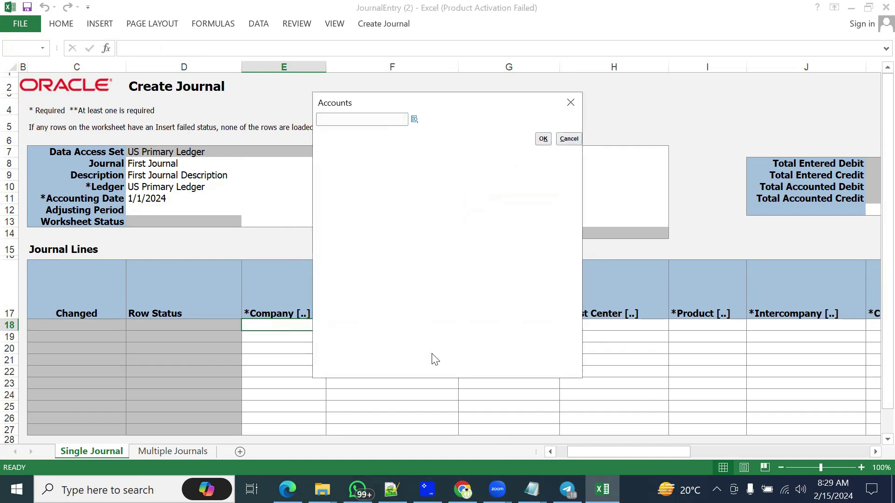
click(450, 324)
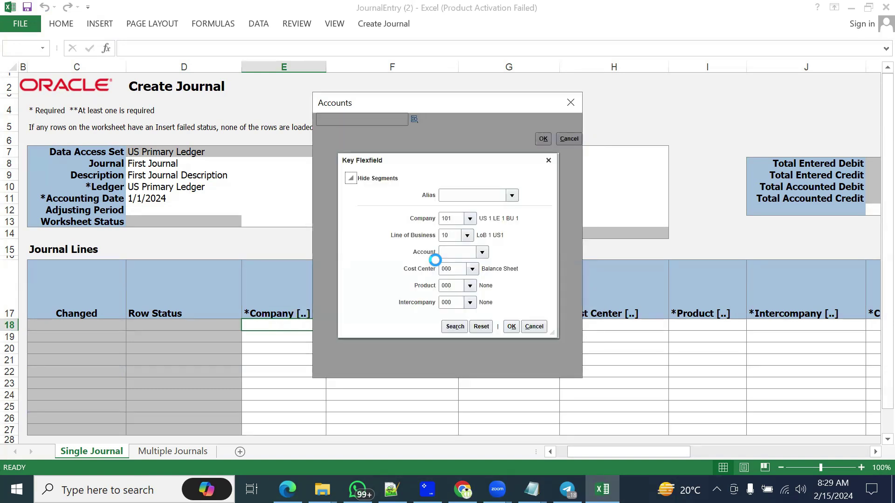
click(482, 251)
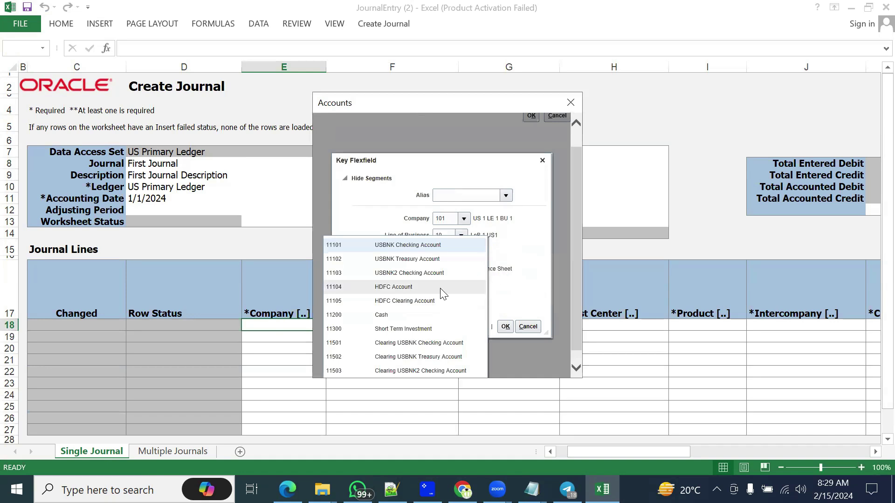
click(420, 287)
click(511, 327)
click(543, 139)
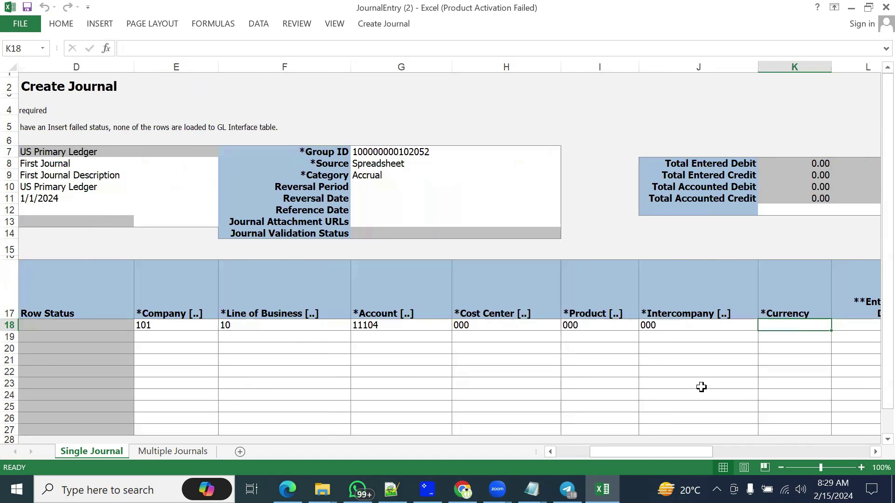
Step: Set the first journal line's currency to USD and its entered debit to 1999
text(USD)
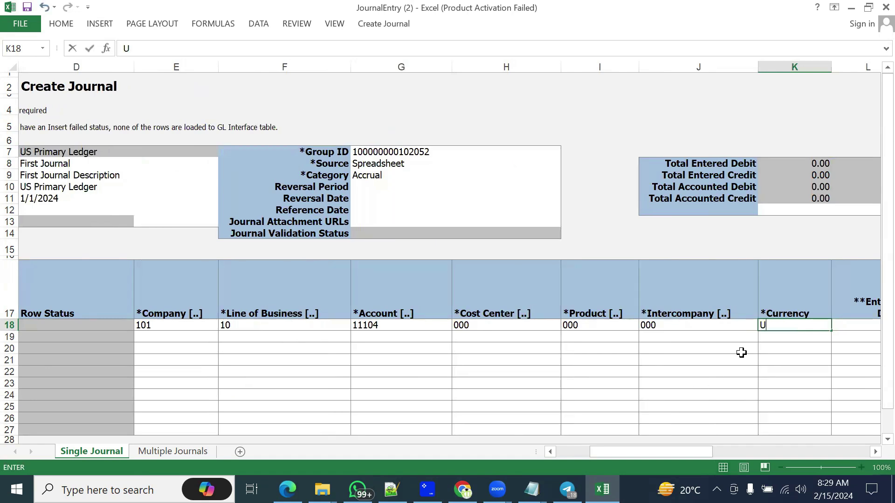
key(Tab)
text(1)
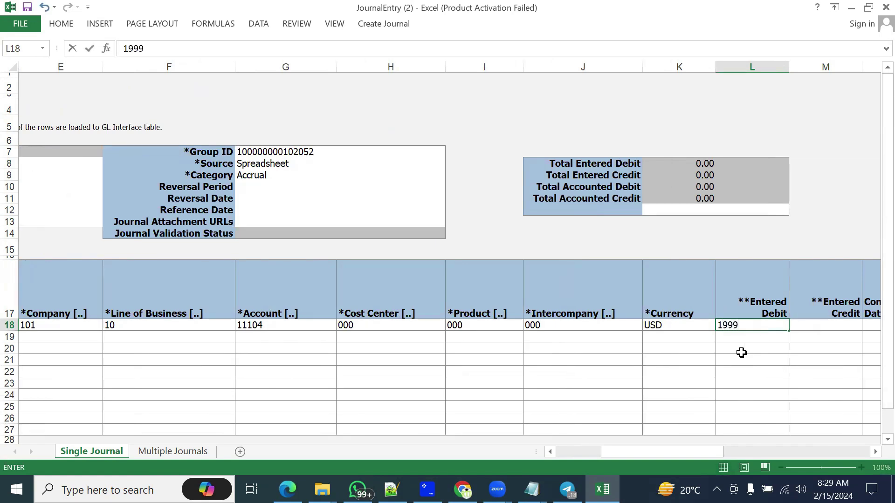
key(Tab)
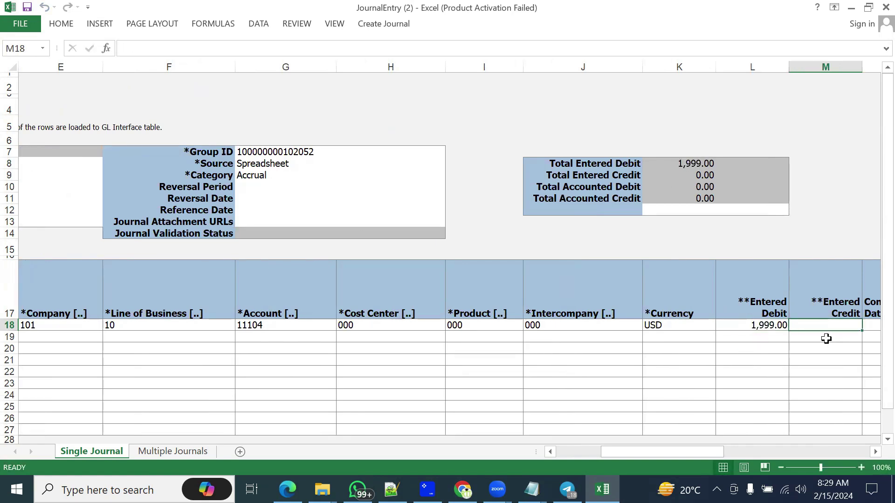
Step: Look through the first journal line's remaining optional columns, from Entered Credit and conversion details to the descriptive flexfields
key(Tab)
key(Tab)
key(Tab)
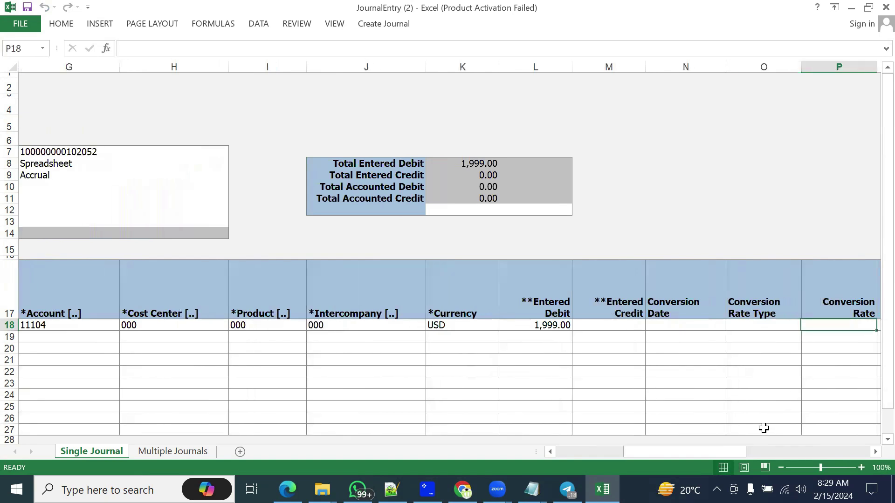
key(Tab)
key(Tab)
key(Tab)
key(Tab)
key(Tab)
key(Tab)
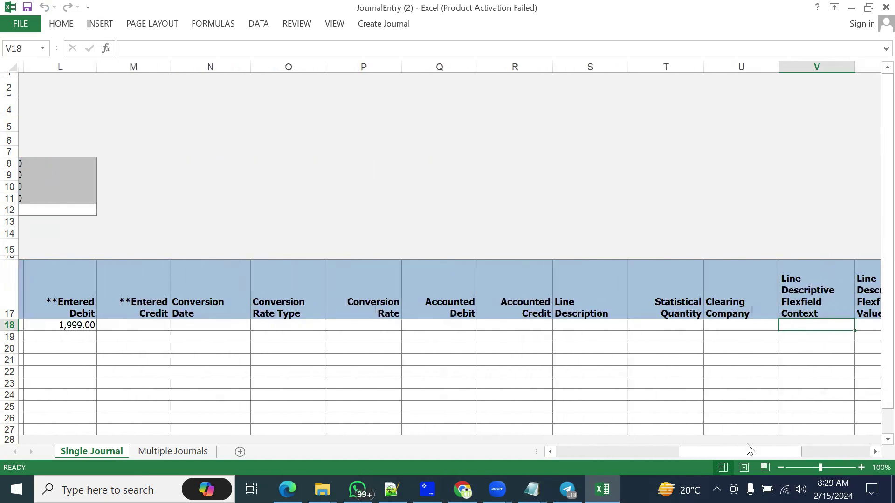
key(Tab)
key(Tab)
key(Tab)
key(Tab)
key(Return)
Step: Fill the second journal line's account segments through the account lookup, choosing account 11200 (Cash) and keeping the other default segments
drag(648, 455, 583, 460)
click(280, 337)
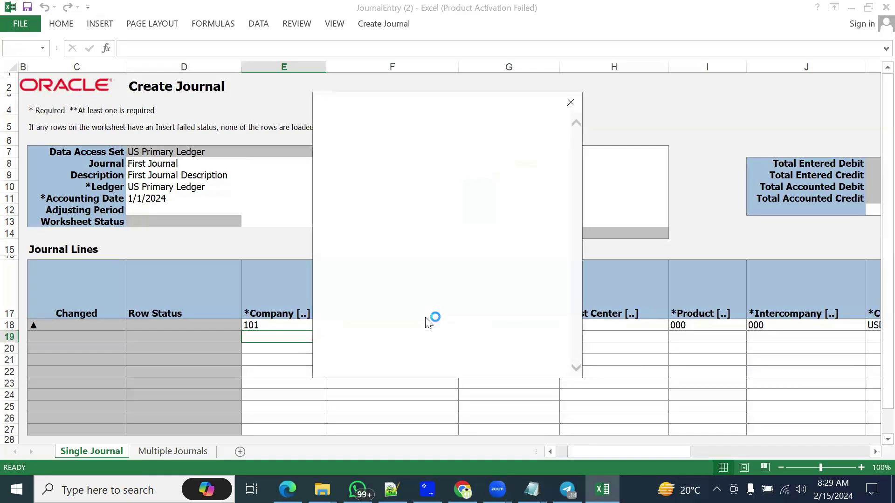
click(457, 322)
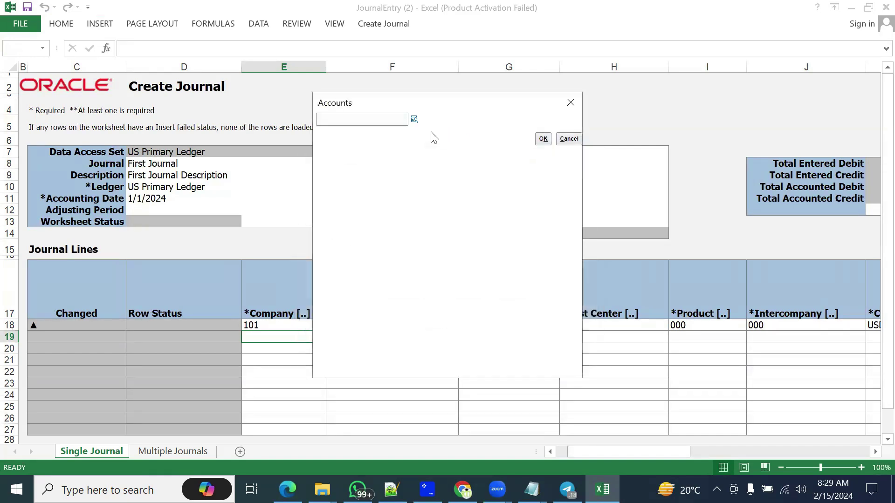
click(414, 119)
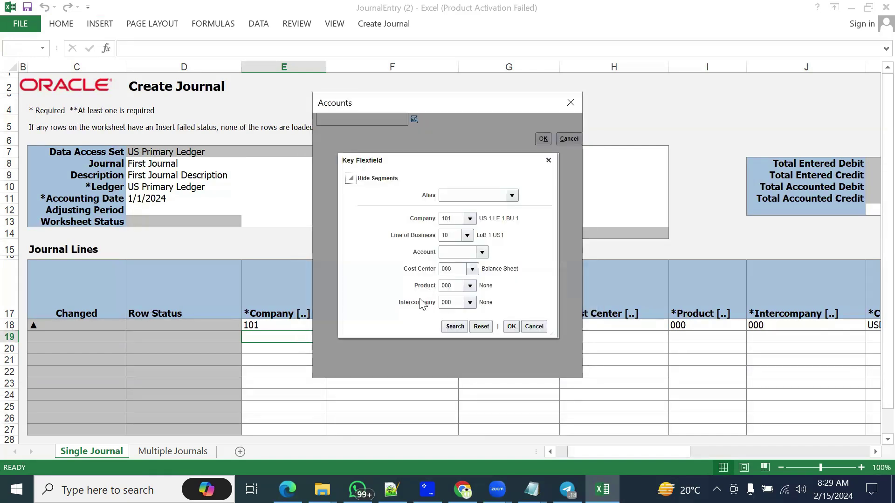
click(481, 253)
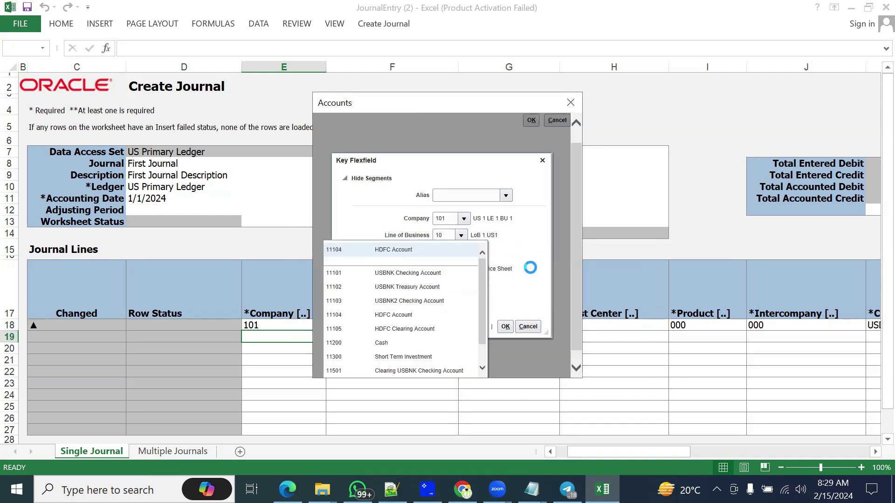
click(436, 344)
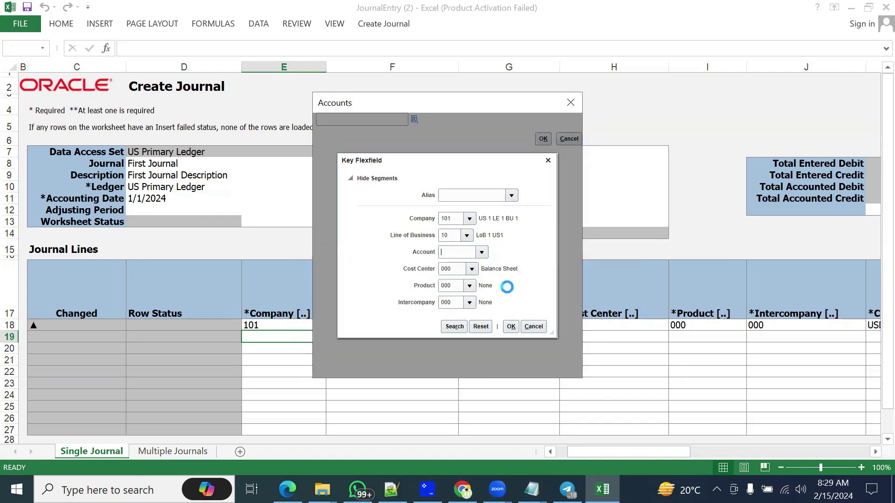
click(511, 327)
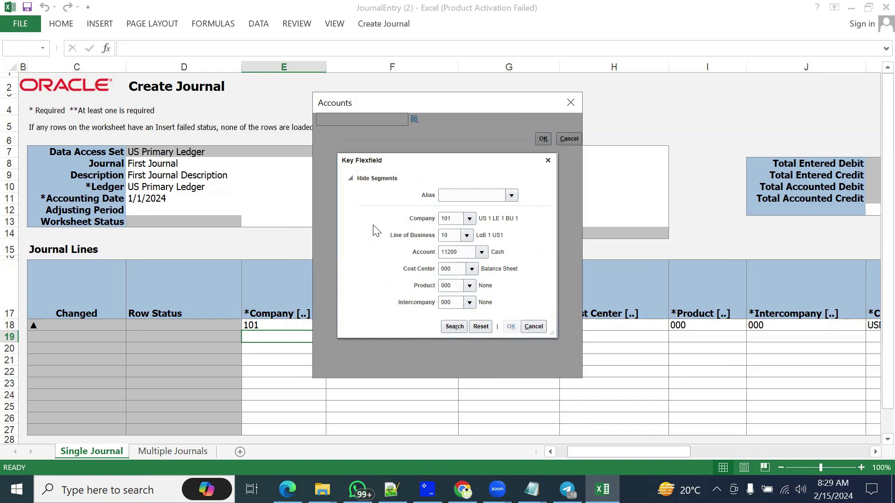
click(543, 139)
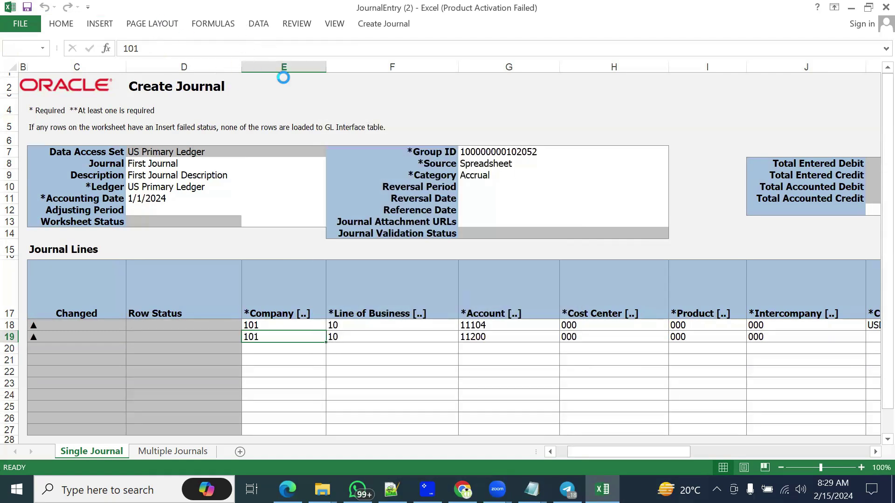
Step: Set the second journal line's currency to USD and its entered credit to 1999
key(Tab)
key(Tab)
key(Tab)
key(Tab)
key(Tab)
key(Tab)
key(Tab)
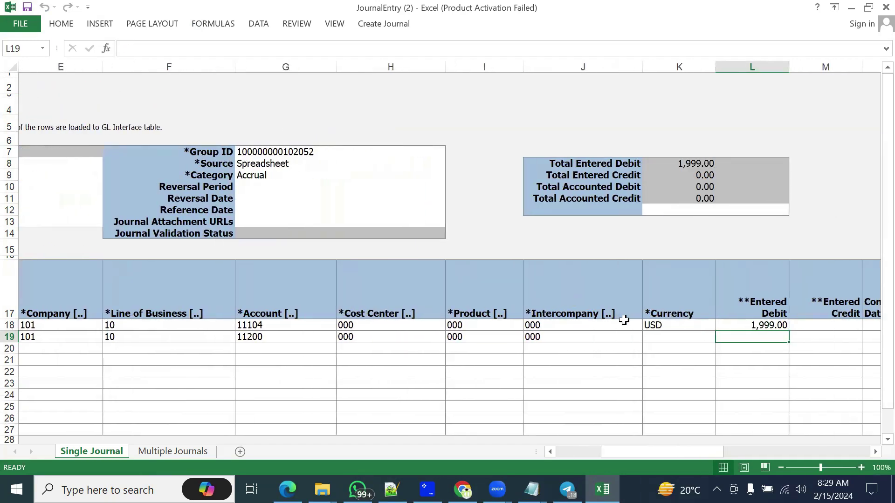
click(656, 336)
text(USD)
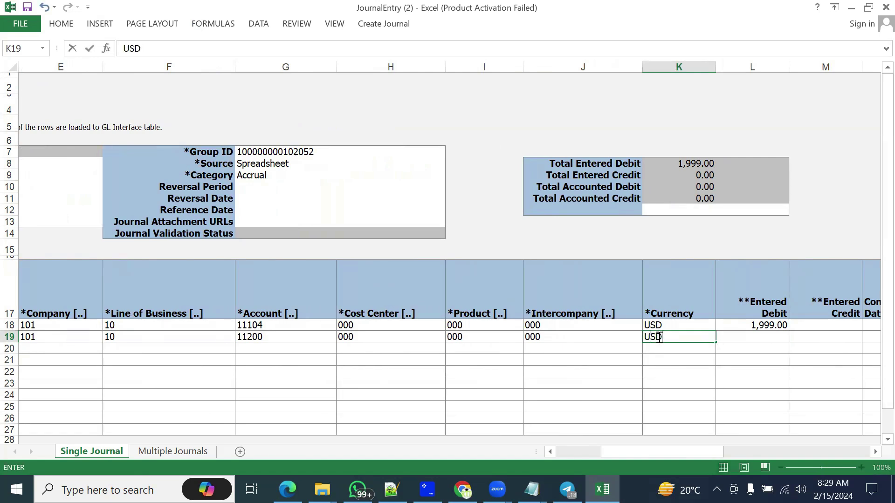
key(Tab)
key(Tab)
text(199)
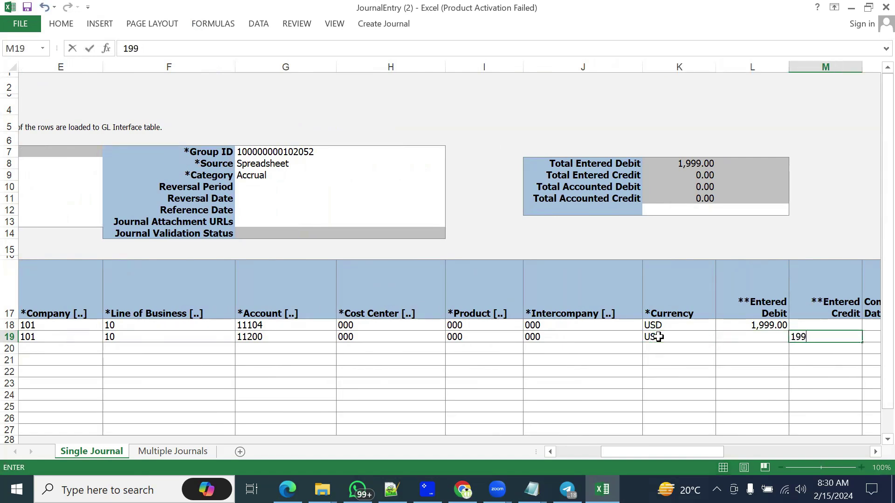
key(Tab)
Step: Compare the entered lines with the web Create Journal page in Chrome and, back in Excel, view the Multiple Journals sheet before returning to Single Journal
click(666, 325)
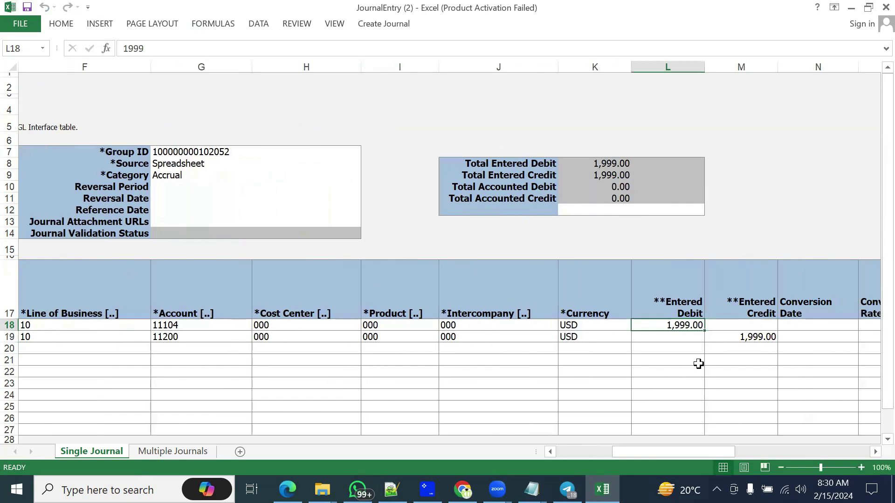
click(762, 338)
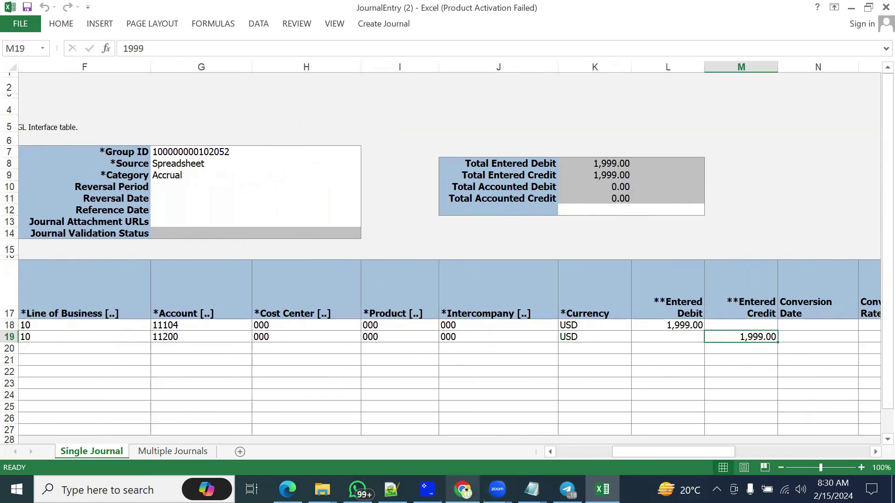
click(463, 489)
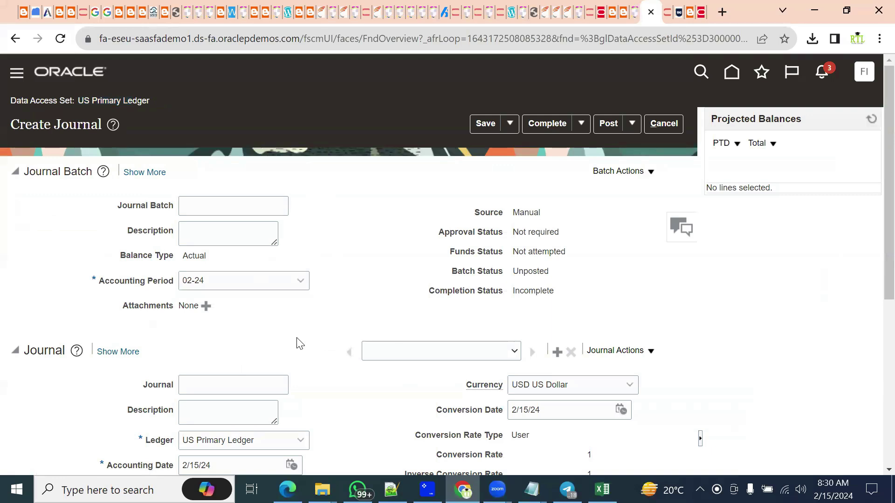
scroll(301, 333, down, 5)
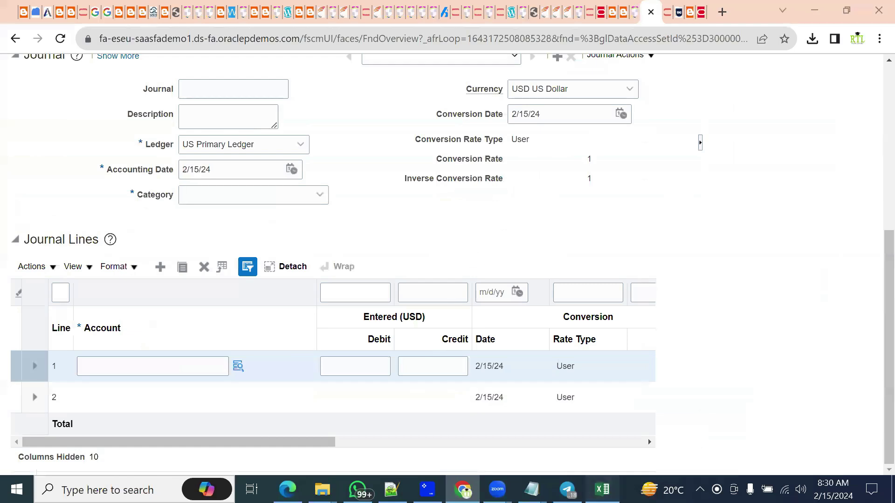
click(602, 489)
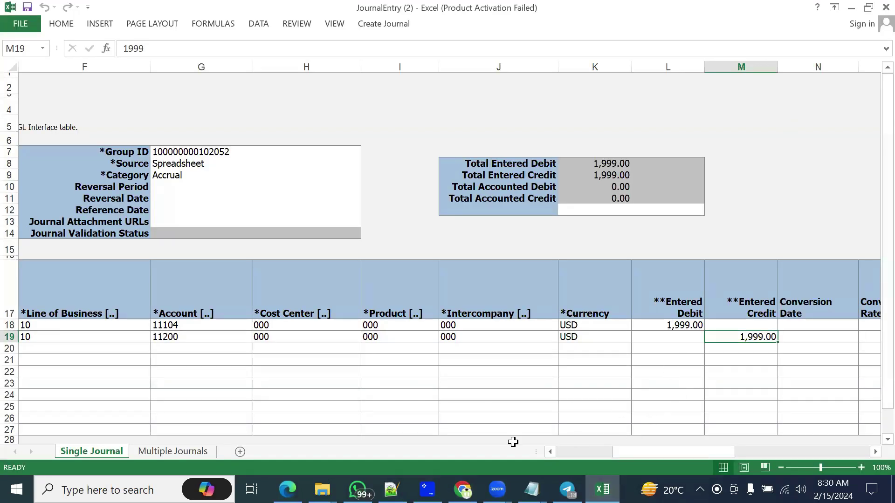
click(242, 337)
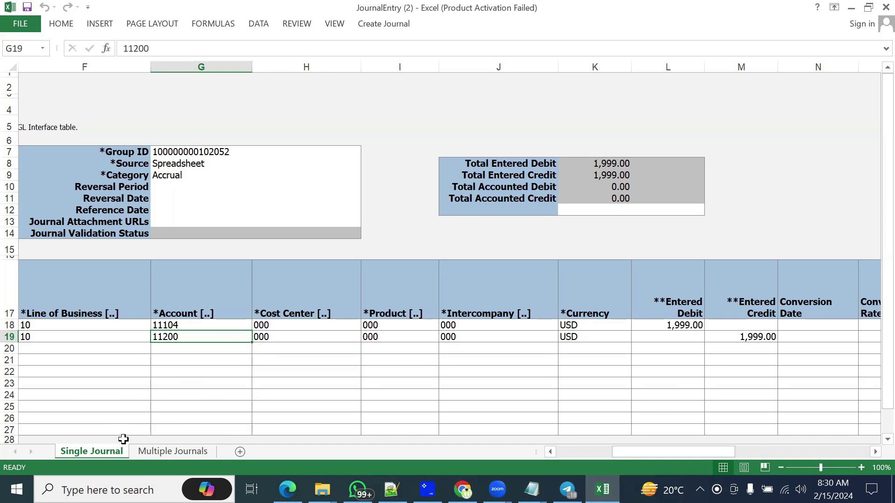
click(150, 452)
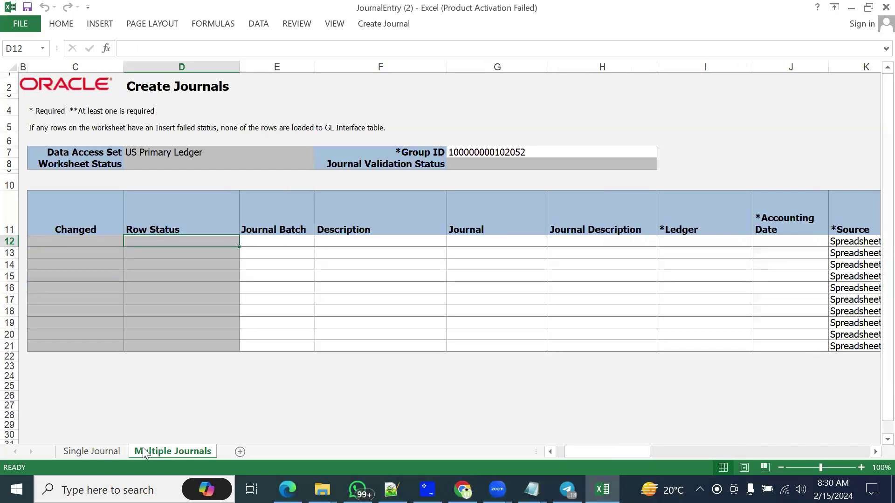
click(104, 453)
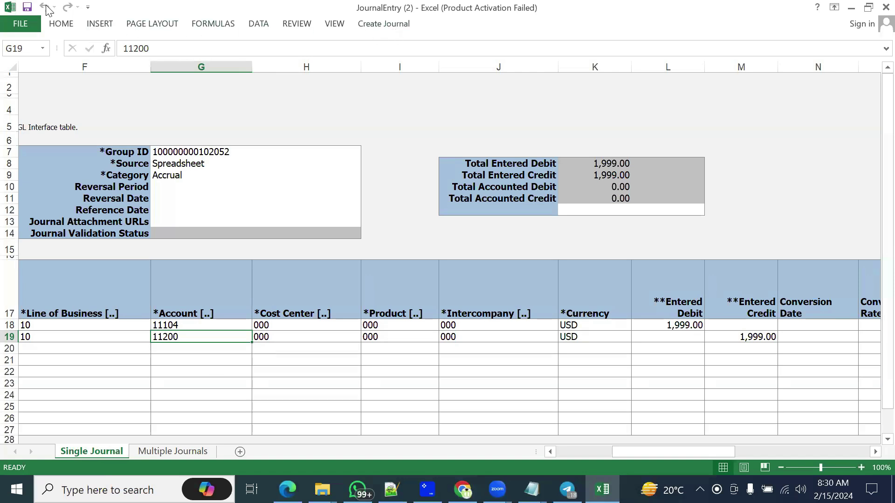
Step: Save the workbook and open the journal's submission options, declining to continue running scripts, and enlarge the dialog to show all options
click(27, 7)
click(375, 25)
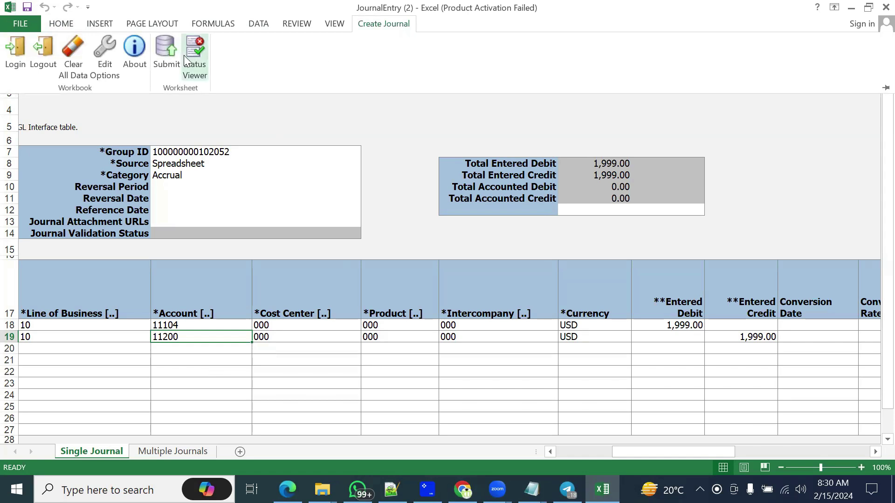
click(164, 53)
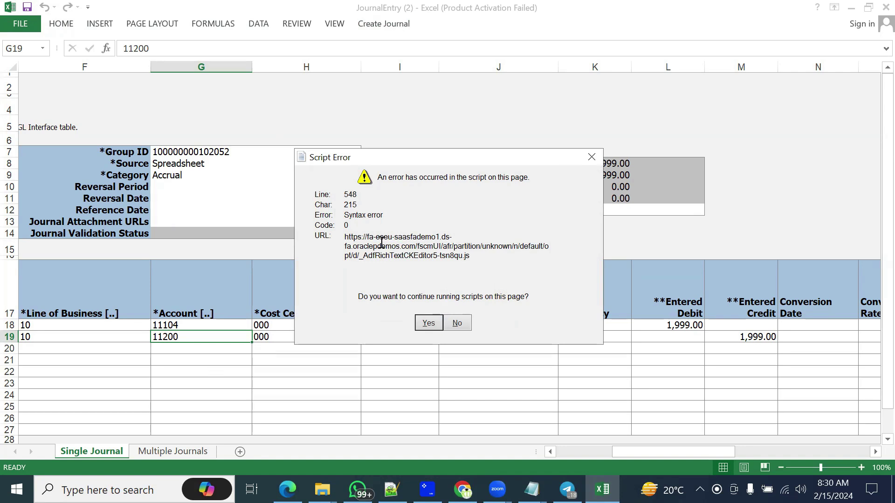
click(457, 324)
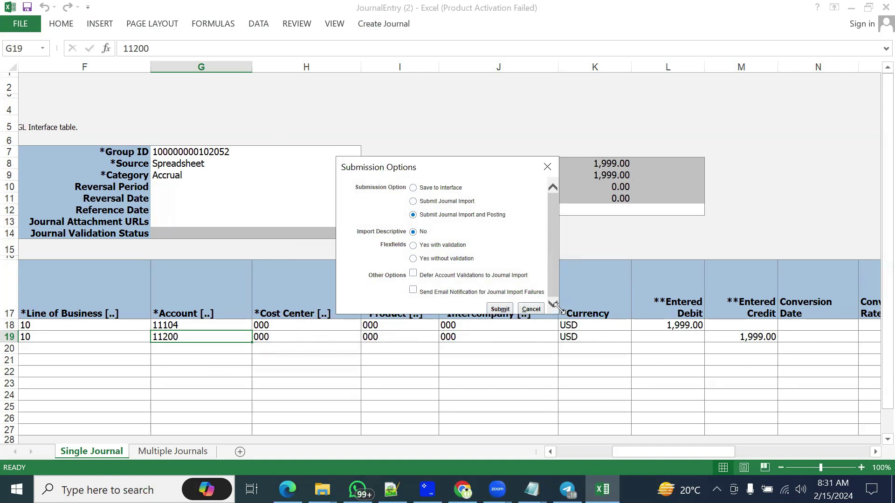
drag(559, 309, 646, 412)
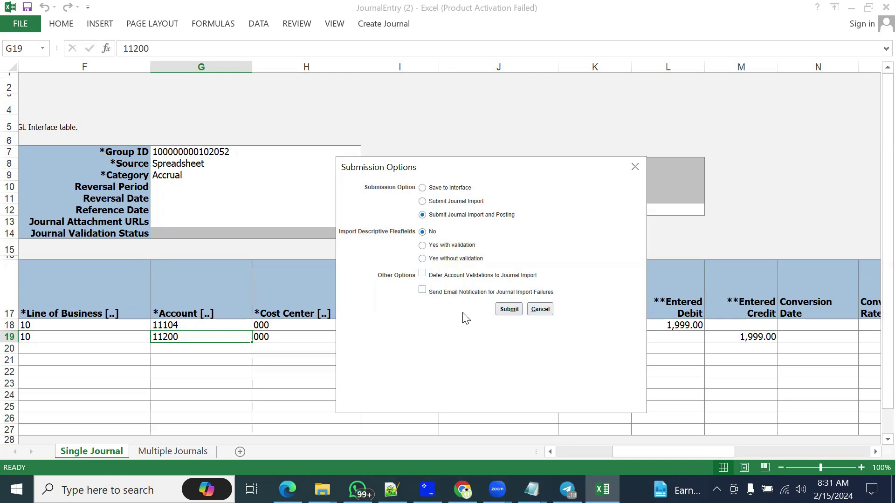
Step: Submit the journal with Submit Journal Import and Posting and descriptive flexfield import set to No, and dismiss the resulting dialogs
click(502, 313)
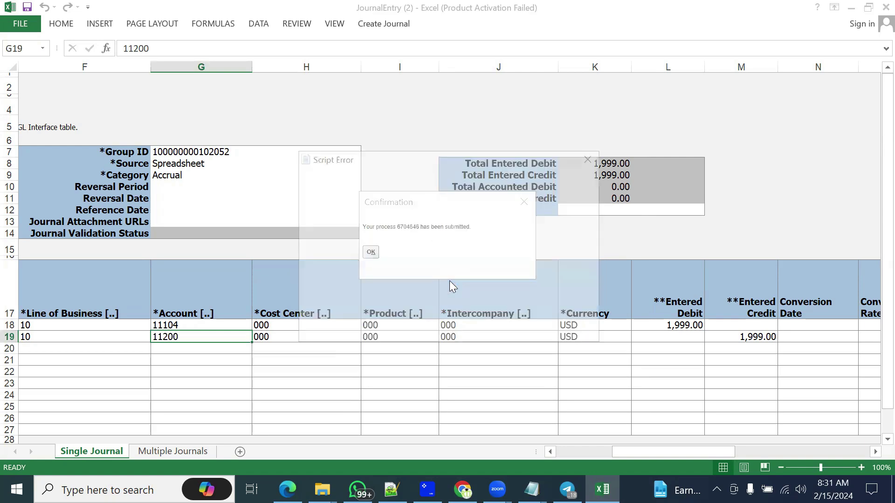
click(462, 323)
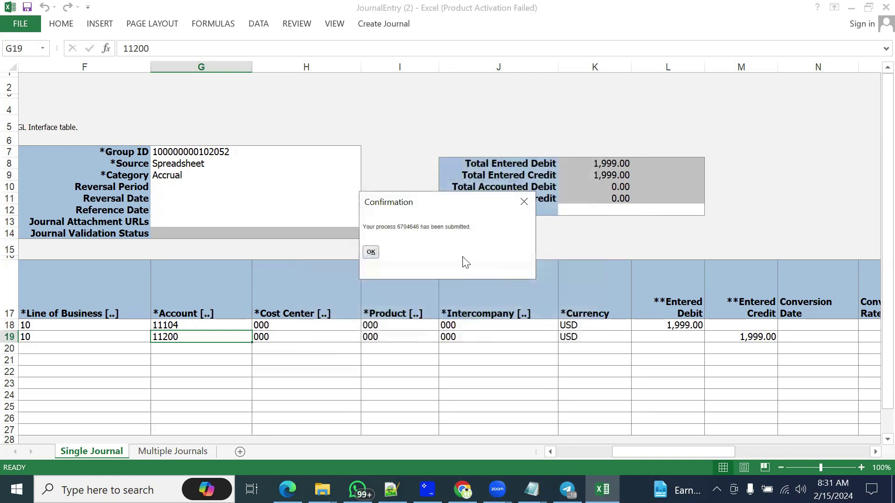
click(371, 252)
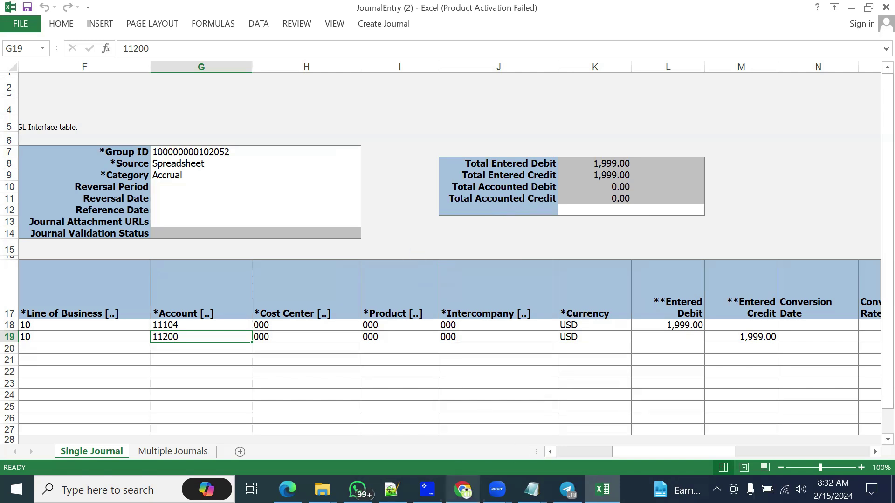
Step: Switch to Chrome, display the page in full screen and cancel the blank web journal
click(463, 489)
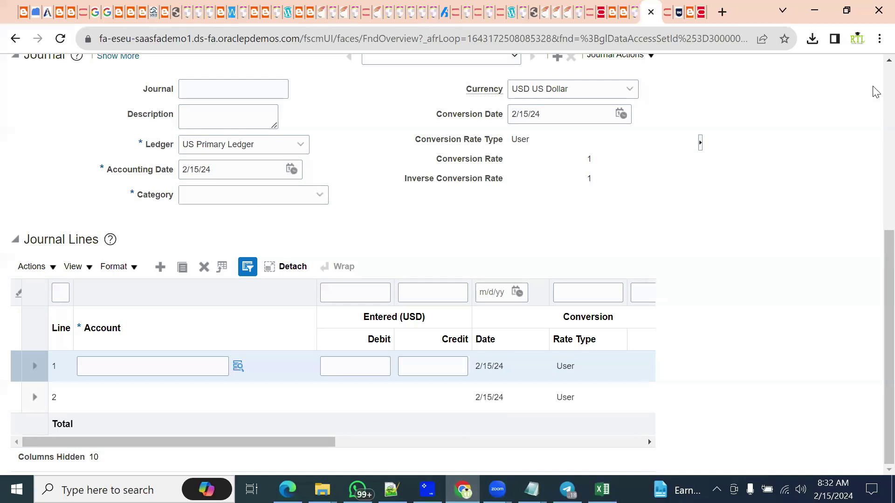
click(879, 39)
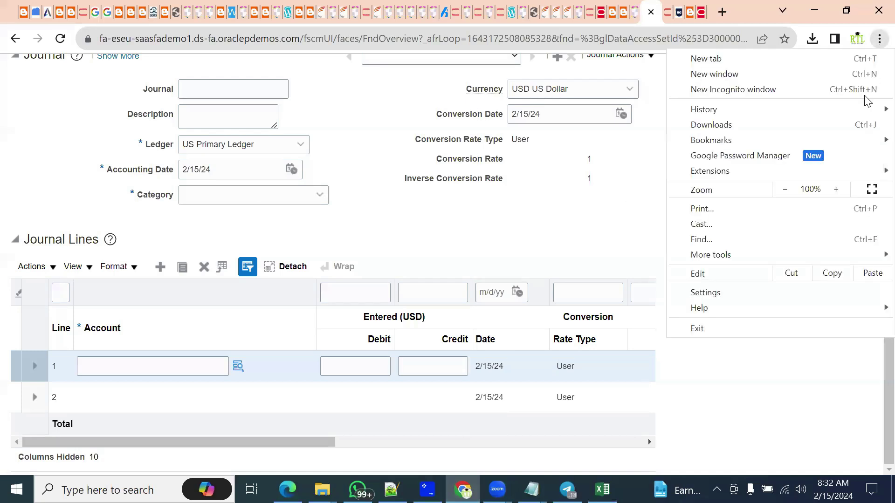
click(871, 189)
scroll(136, 130, up, 6)
click(677, 71)
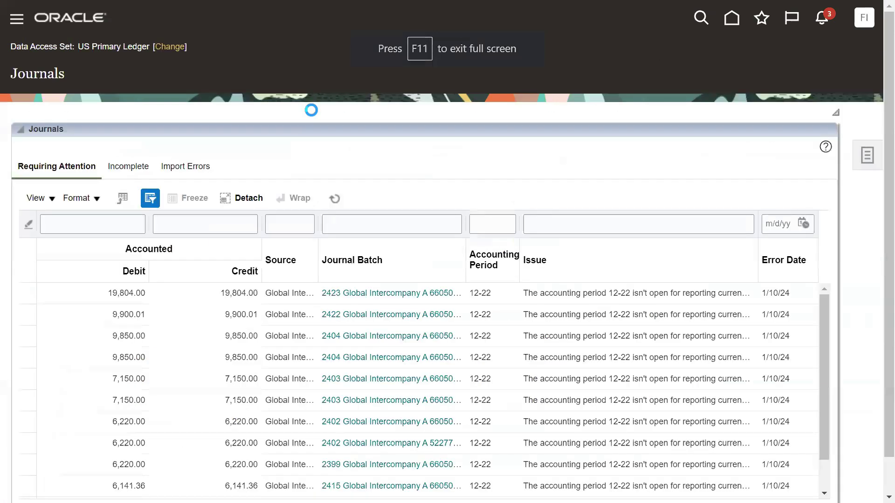
click(17, 21)
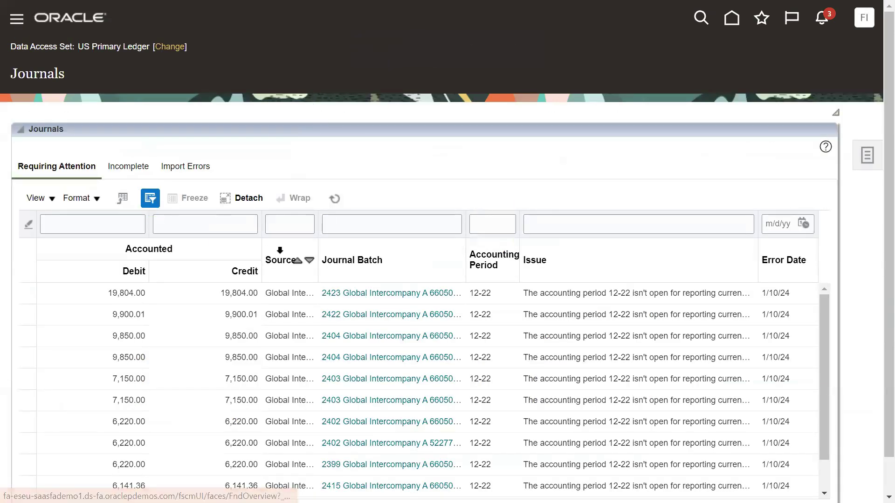
scroll(148, 280, down, 15)
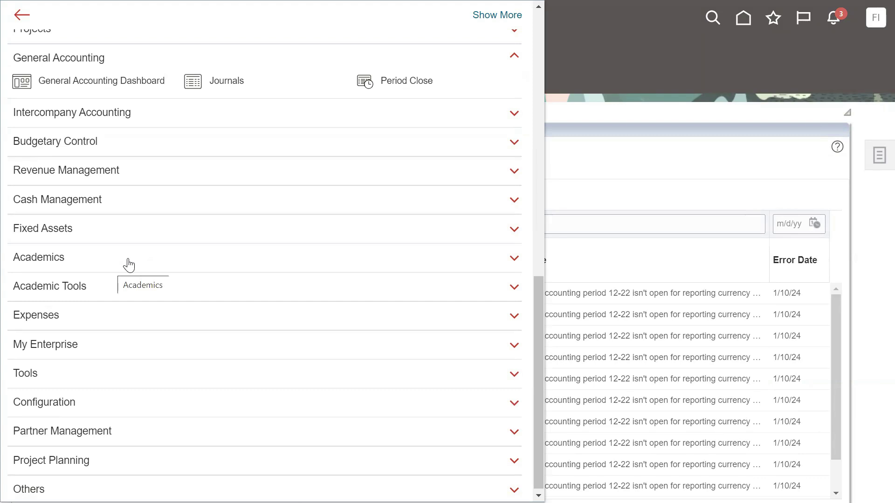
scroll(186, 303, up, 3)
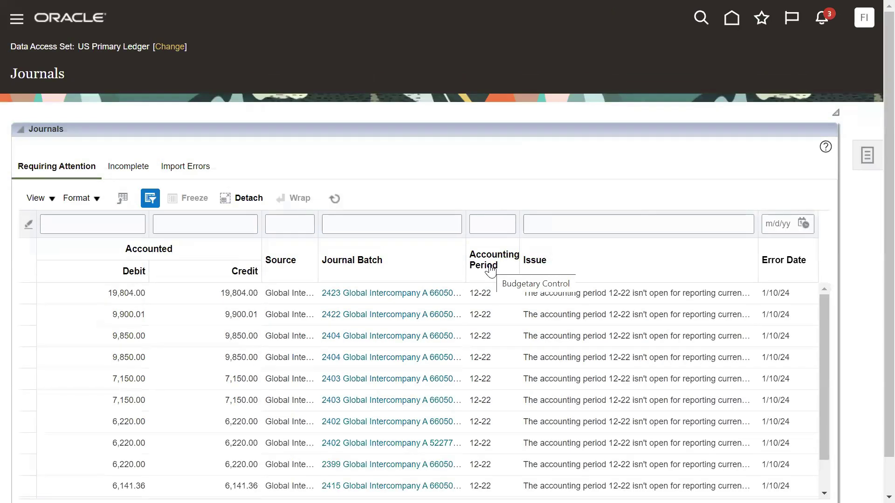
Step: Go to Manage Journals from the Journals tasks and set the search's accounting period to 01-24
click(867, 156)
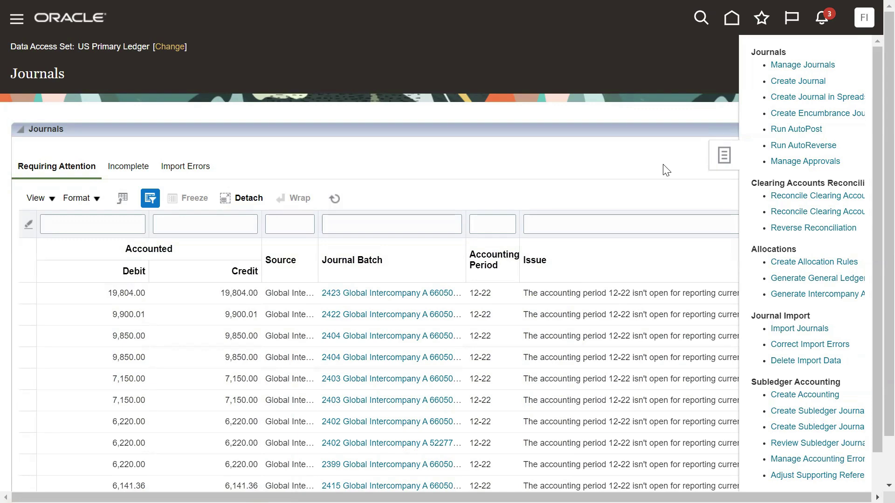
click(798, 68)
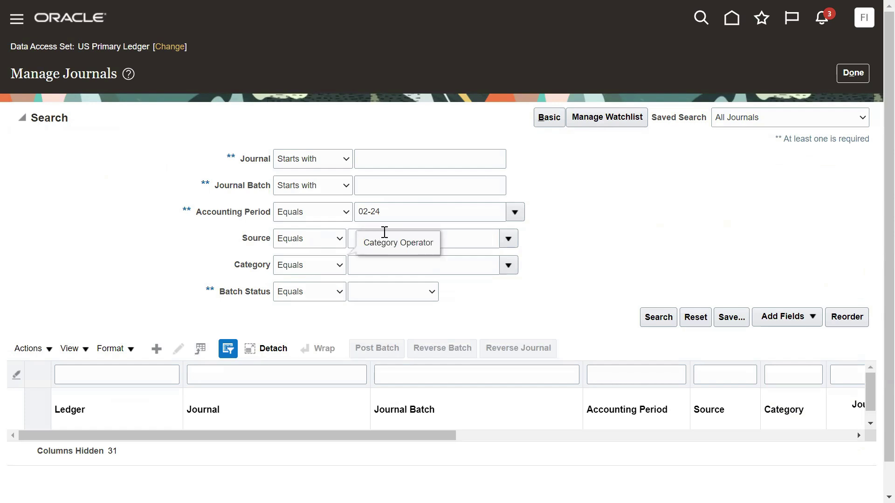
click(518, 219)
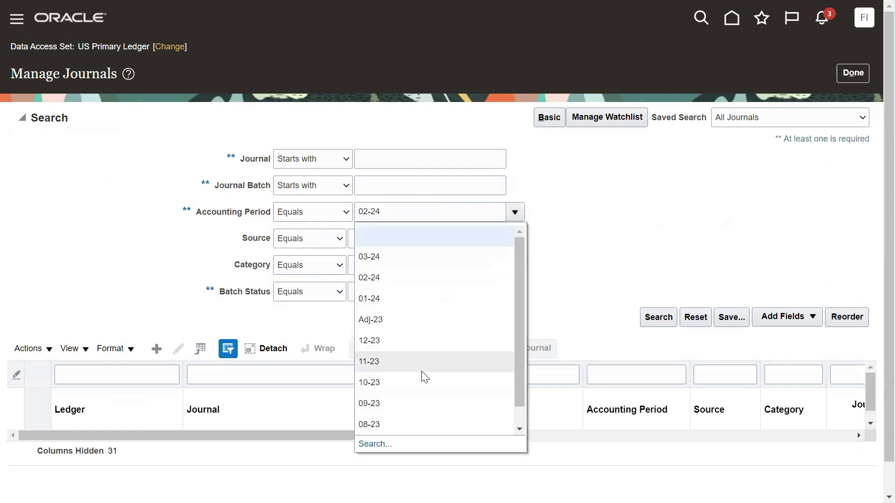
click(592, 281)
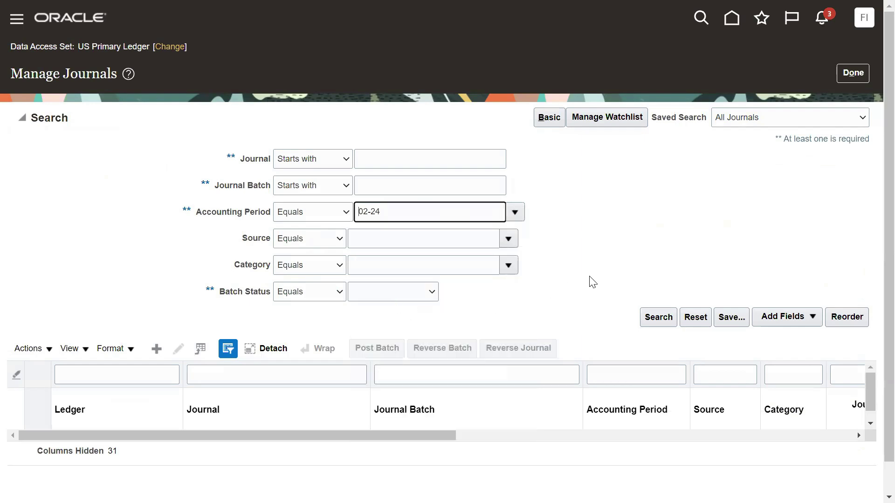
key(ctrl+a)
text(01-24)
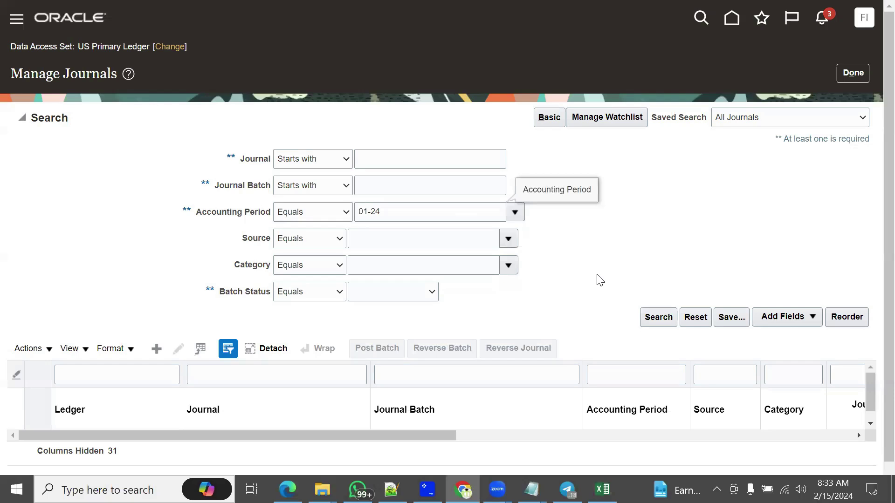
Step: Check the journal's accounting date in the Excel Single Journal sheet and return to the Manage Journals page in Chrome
key(alt+Tab)
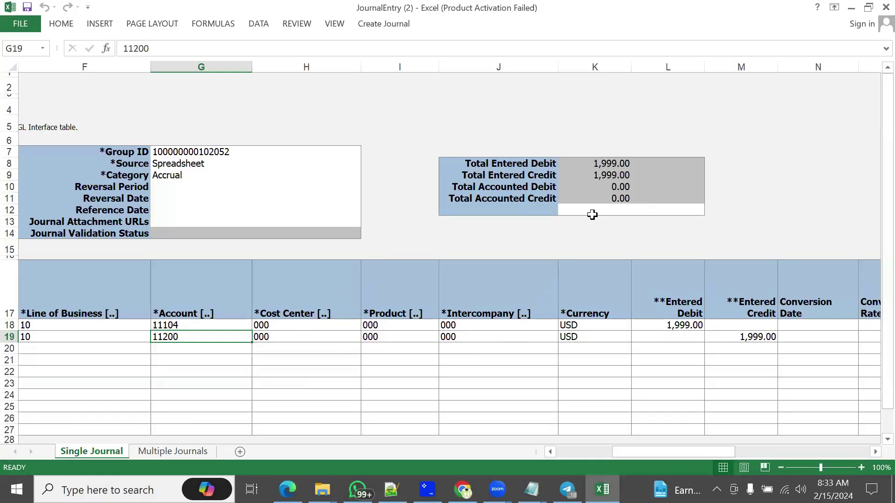
drag(671, 450, 582, 447)
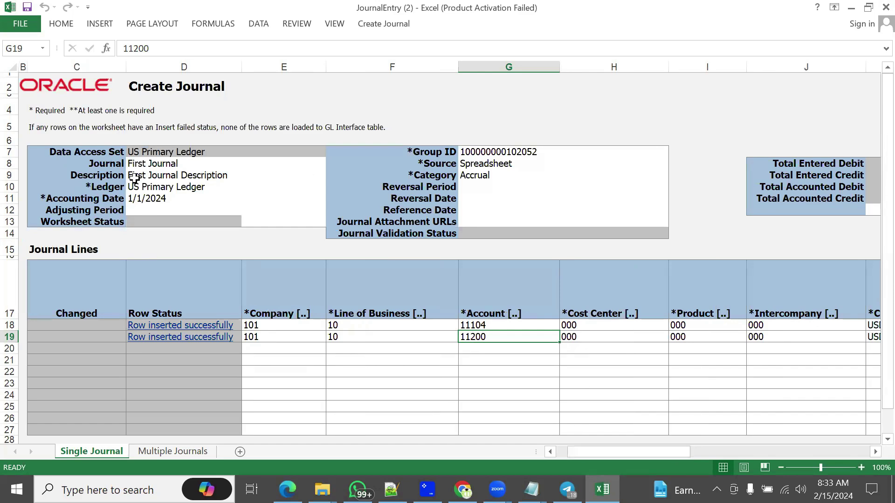
click(159, 203)
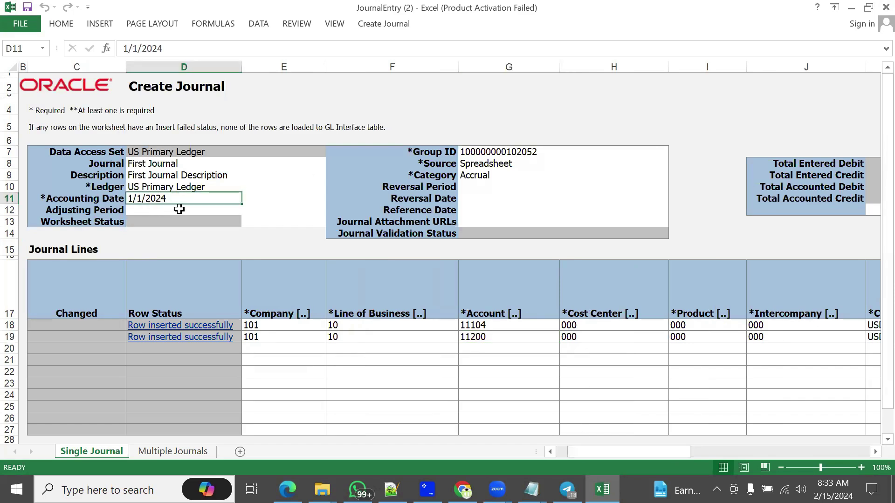
key(alt+Tab)
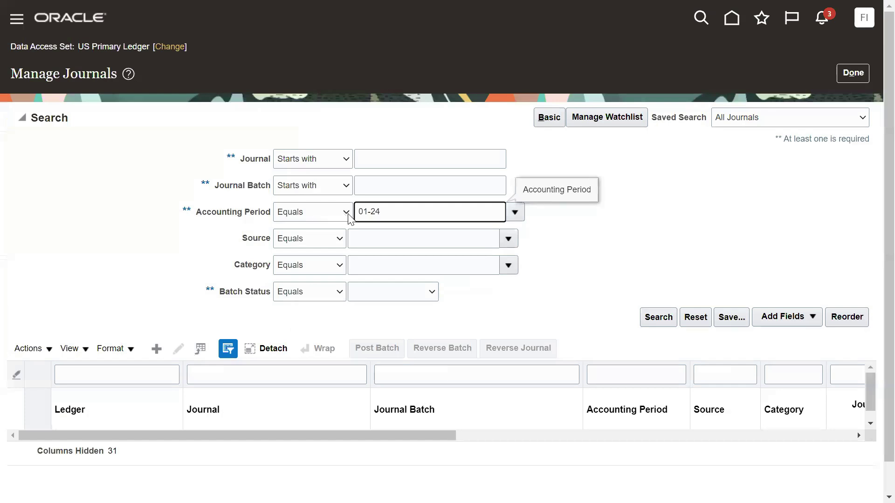
Step: Look up and select Spreadsheet as the journal source, and run the journal search
click(505, 245)
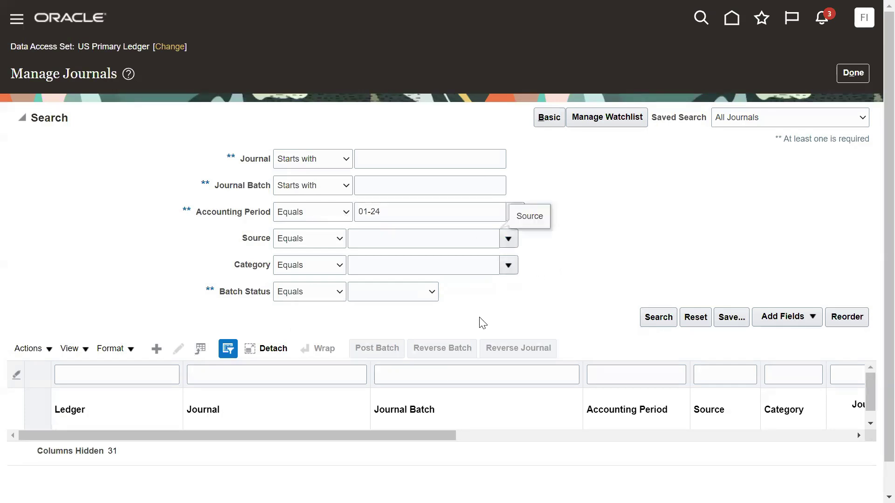
click(368, 471)
click(418, 221)
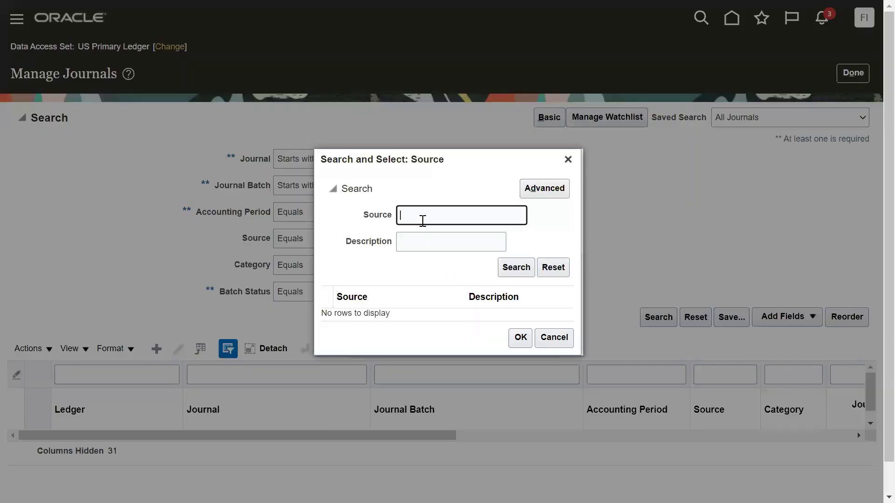
text(S)
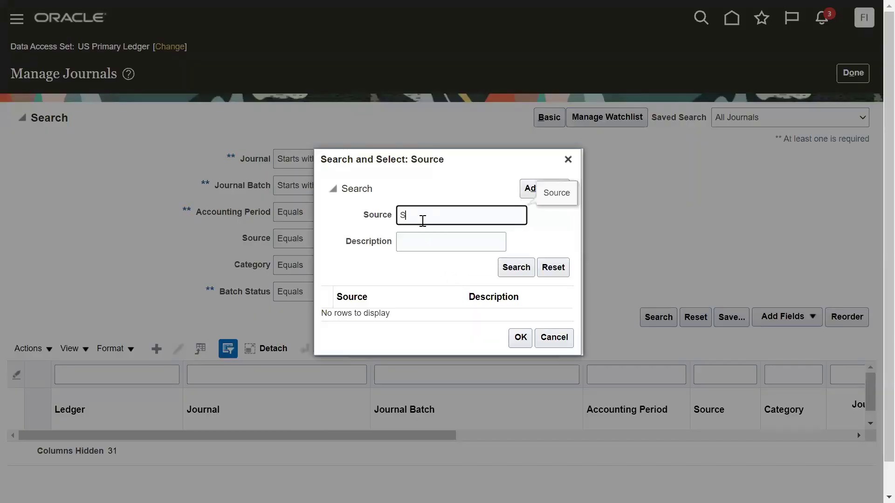
text(pr)
click(509, 268)
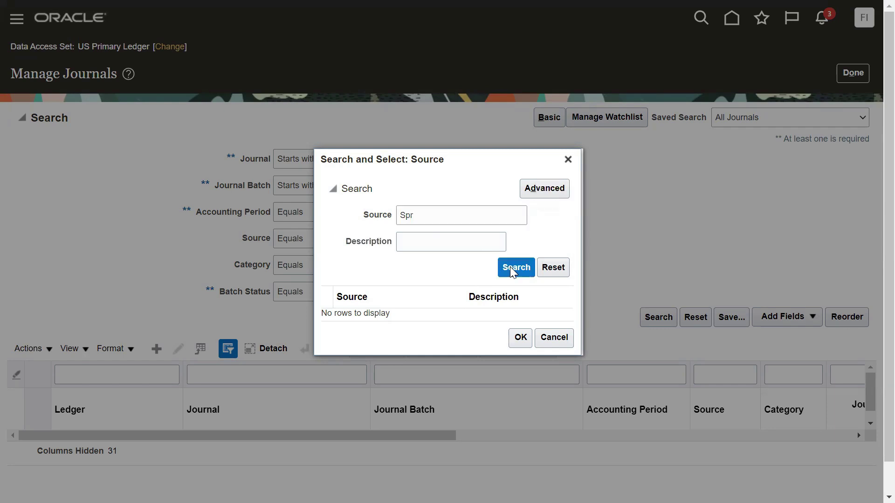
click(425, 313)
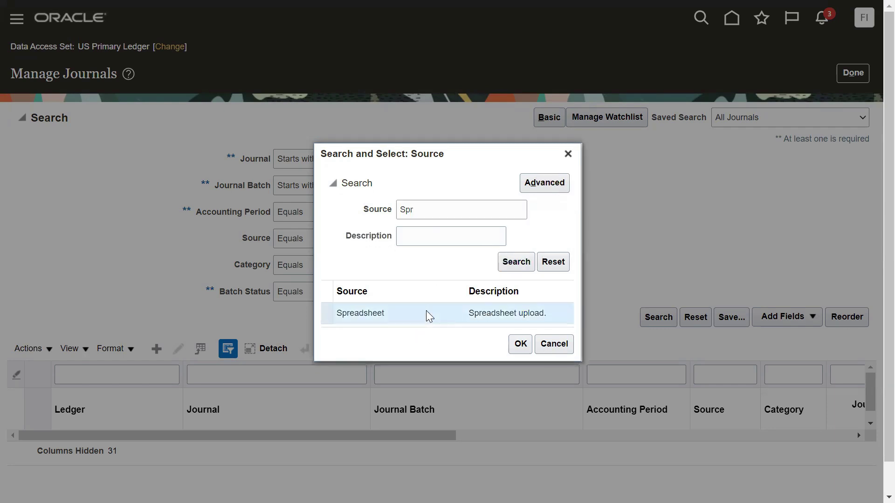
click(520, 343)
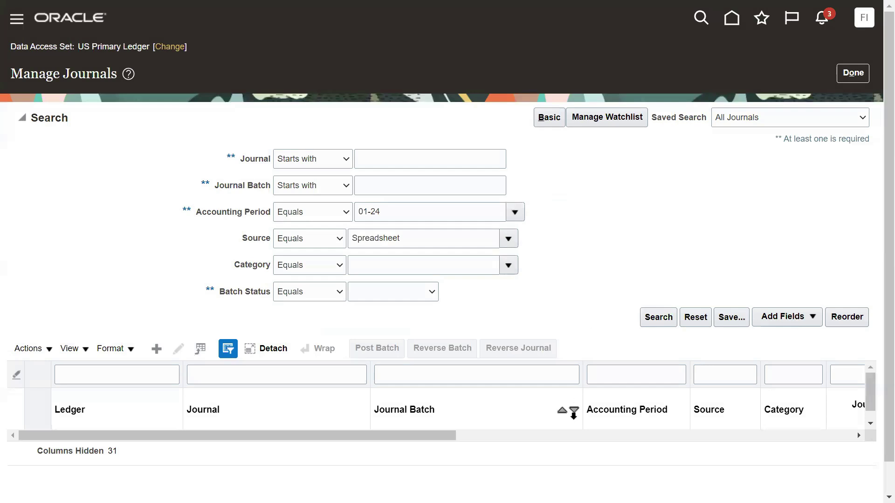
key(Return)
scroll(571, 328, down, 1)
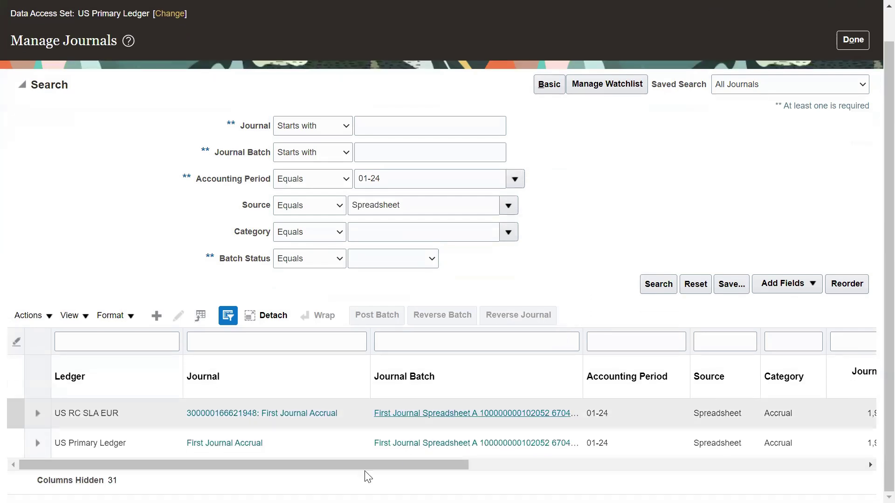
Step: Compare the ledgers of the two First Journal Accrual rows in the search results
click(299, 445)
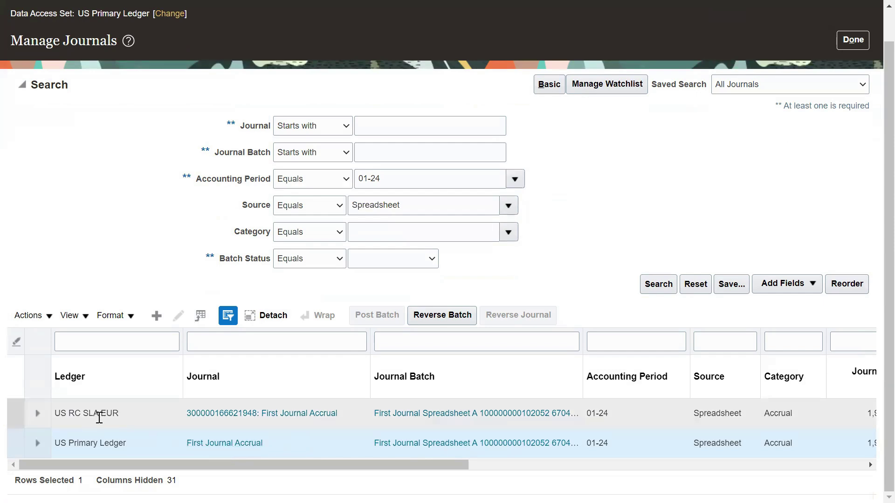
triple_click(100, 443)
click(99, 414)
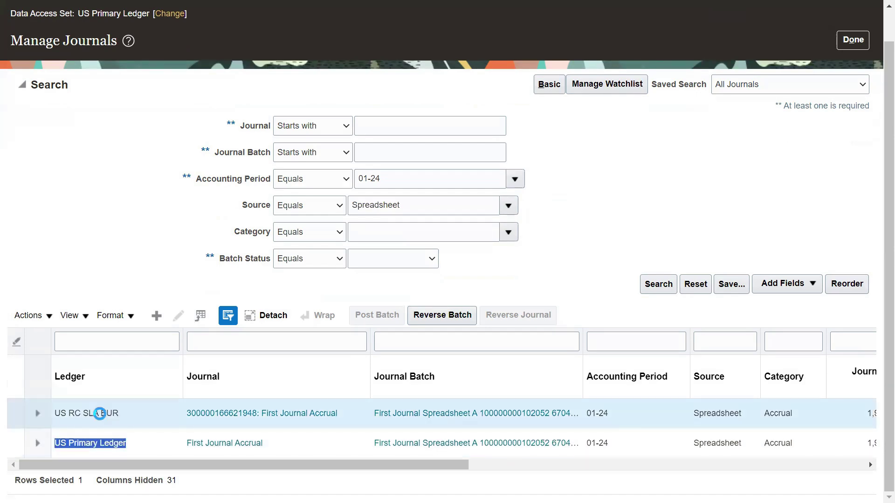
triple_click(100, 414)
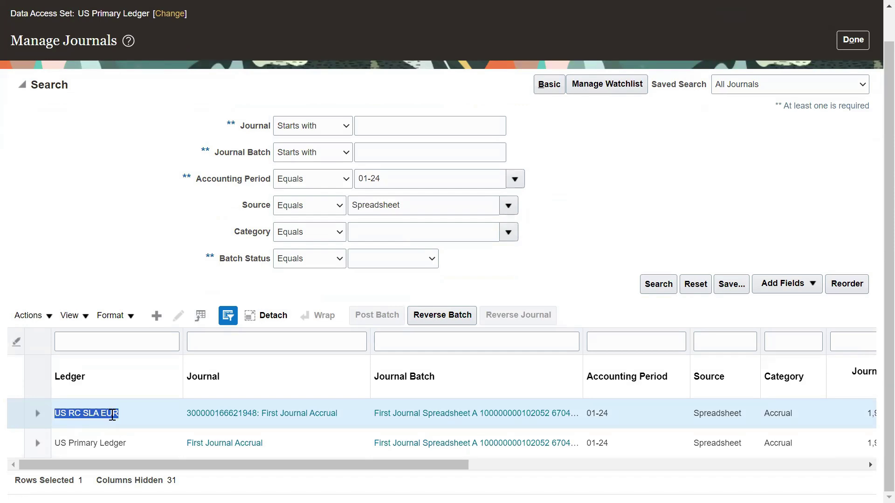
click(137, 415)
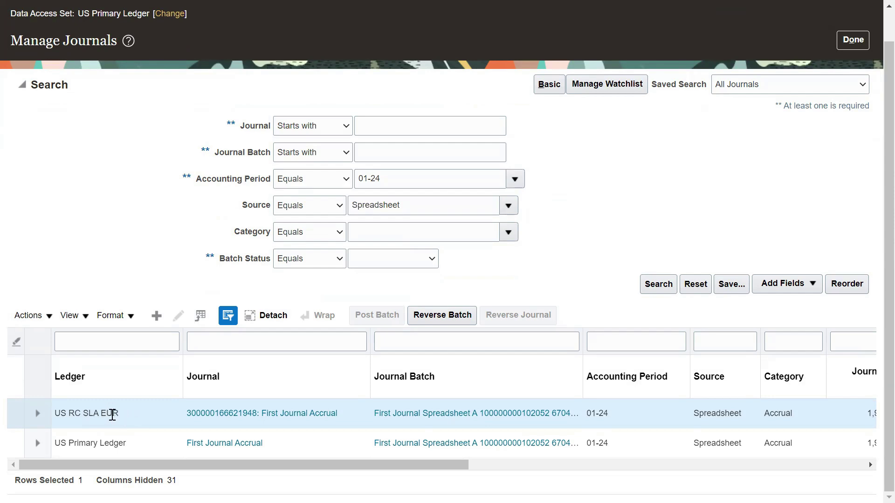
Step: Open the First Journal Accrual journal of the US Primary Ledger and examine its batch status, source and approval status
click(114, 442)
click(210, 445)
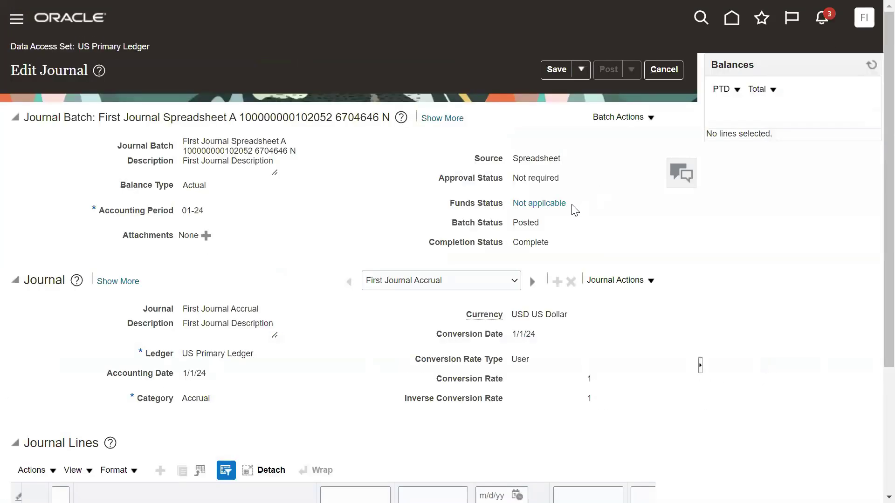
drag(513, 224, 545, 225)
click(515, 160)
drag(515, 160, 563, 160)
drag(514, 177, 566, 179)
click(498, 207)
Step: Review the journal's lines and data access set, and close the journal without saving
scroll(479, 319, down, 4)
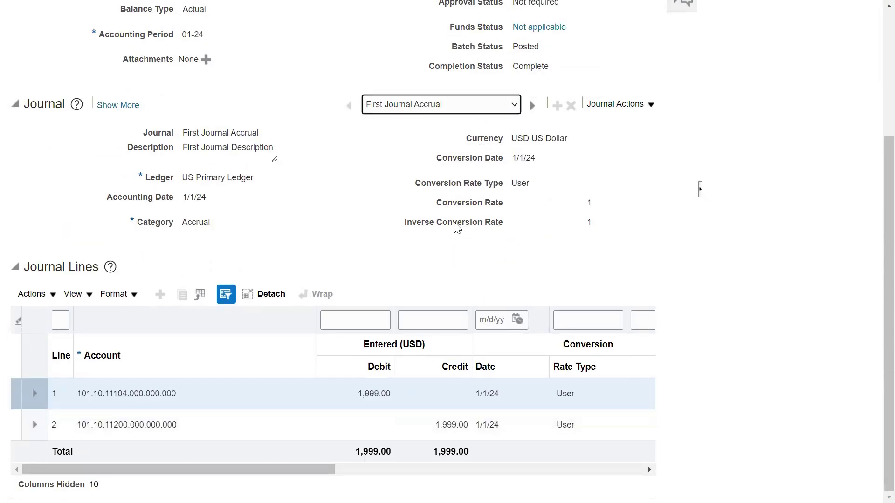
scroll(514, 183, up, 4)
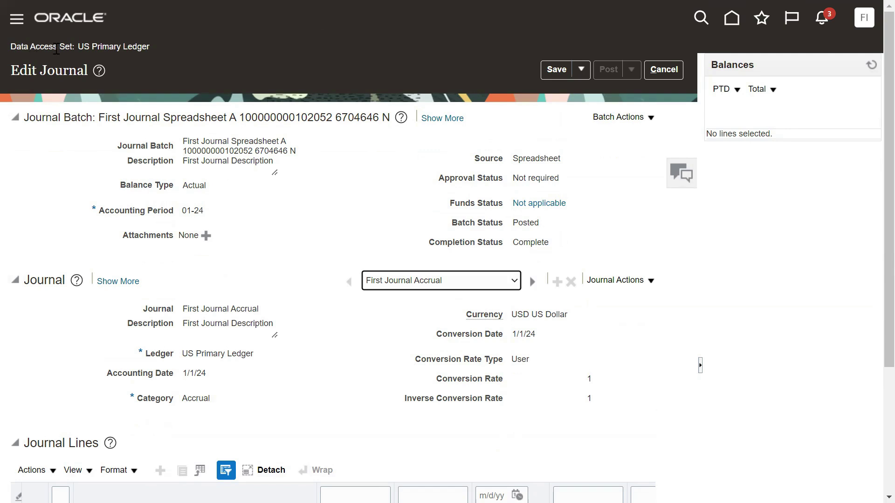
drag(76, 46, 149, 47)
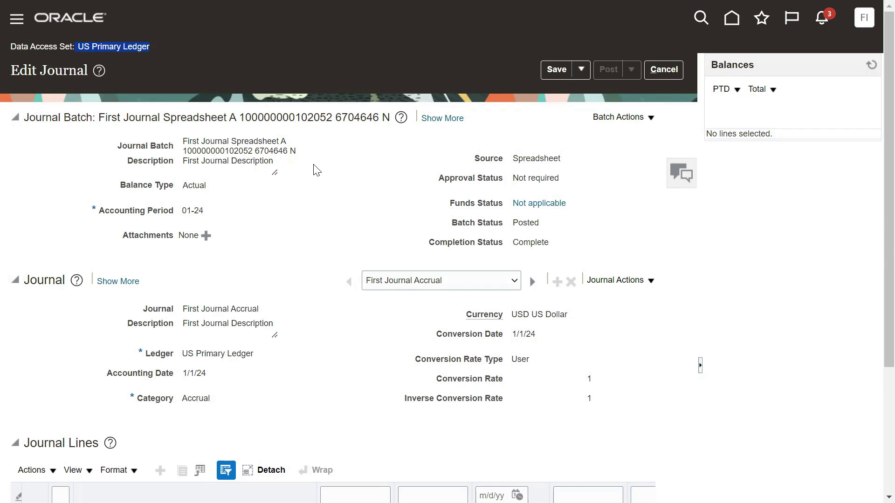
click(652, 76)
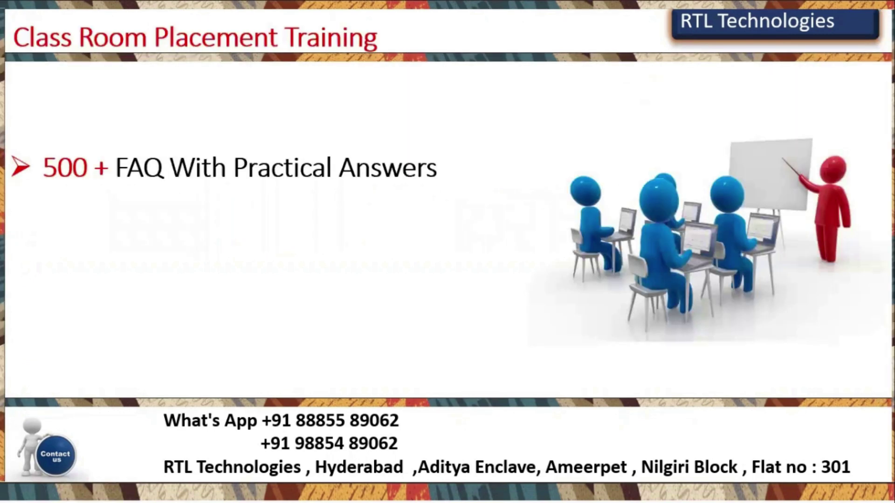
click(702, 273)
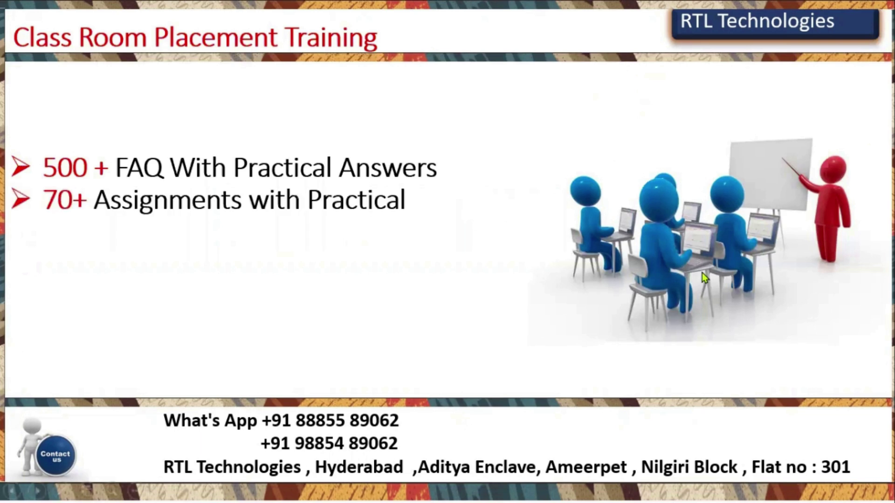
click(702, 273)
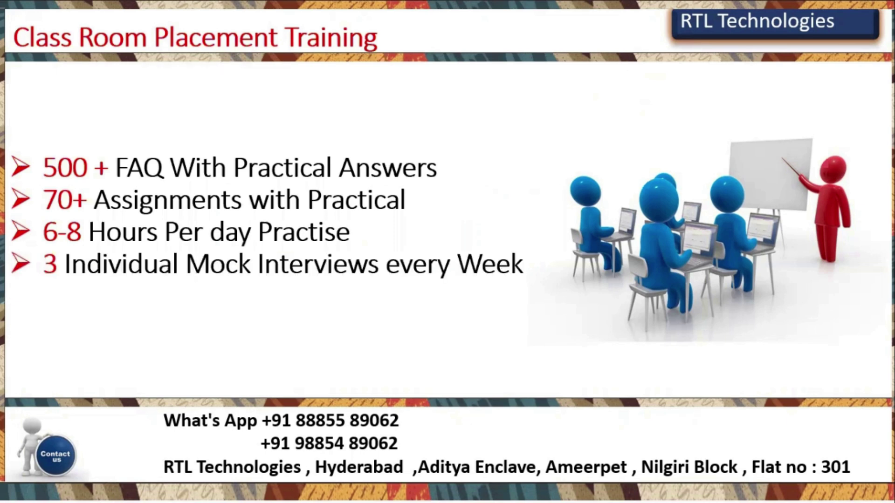
key(Right)
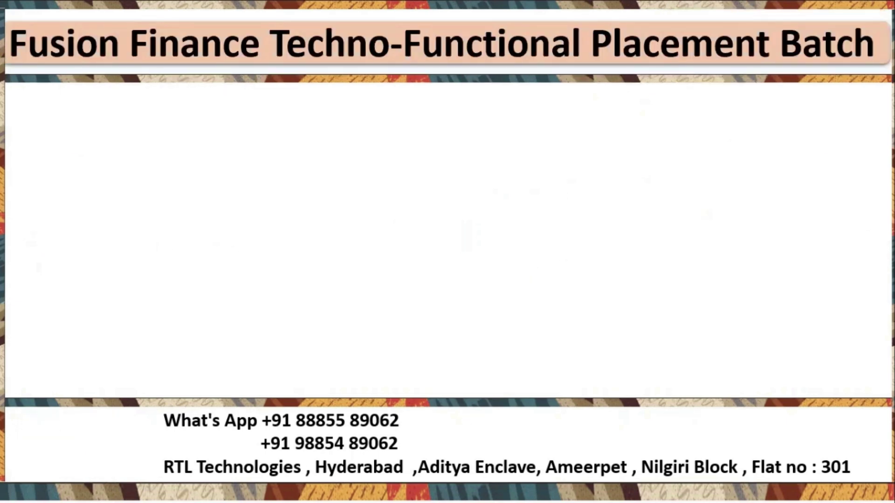
key(Right)
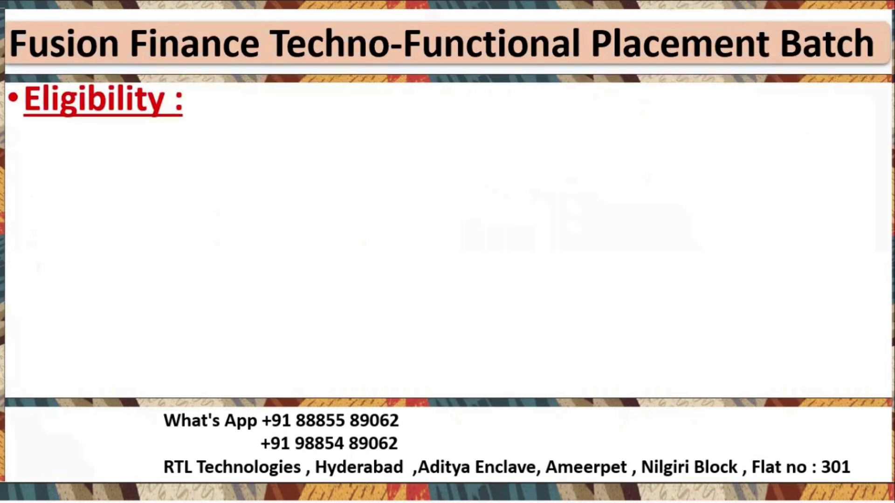
key(Right)
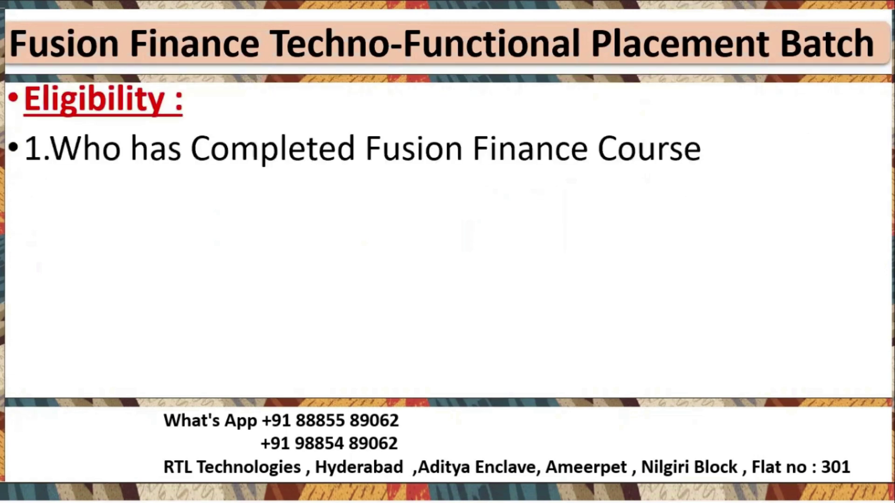